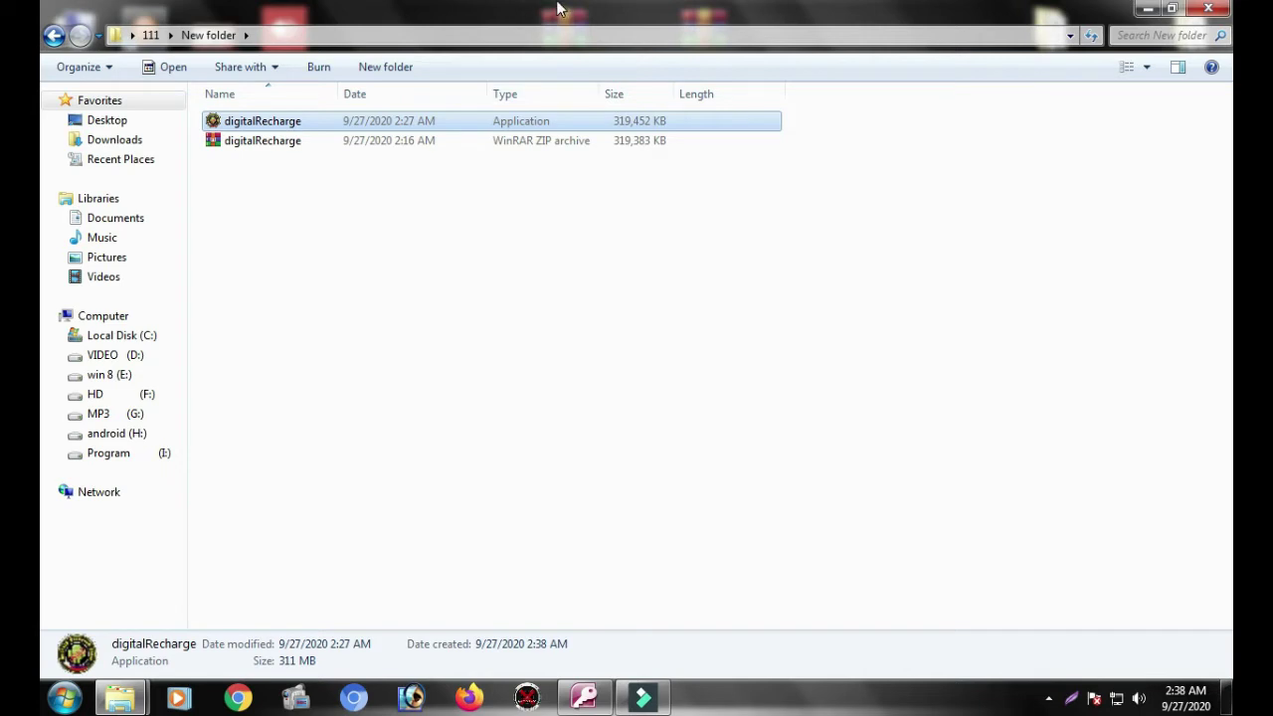
Step: Run digitalRecharge from its context menu to bring up the Digital Recharge PC launcher
{"action": "right_click", "coordinate": [307, 123]}
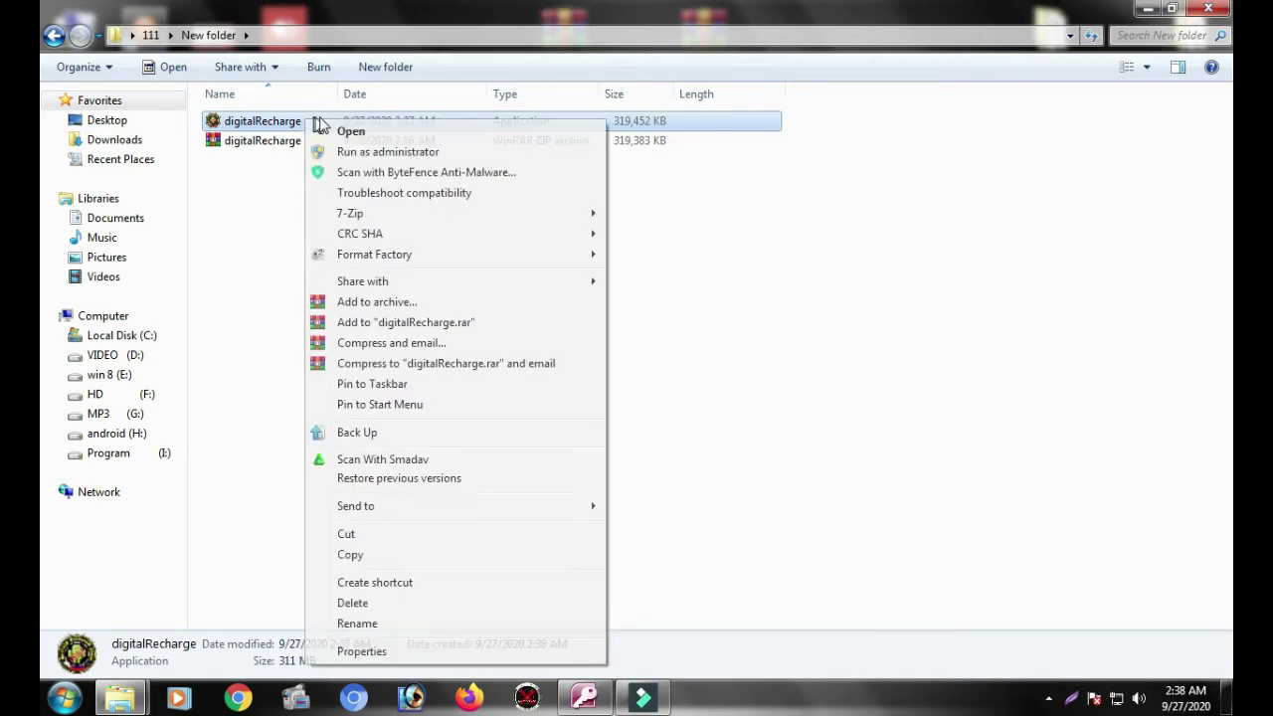
{"action": "left_click", "coordinate": [1047, 698]}
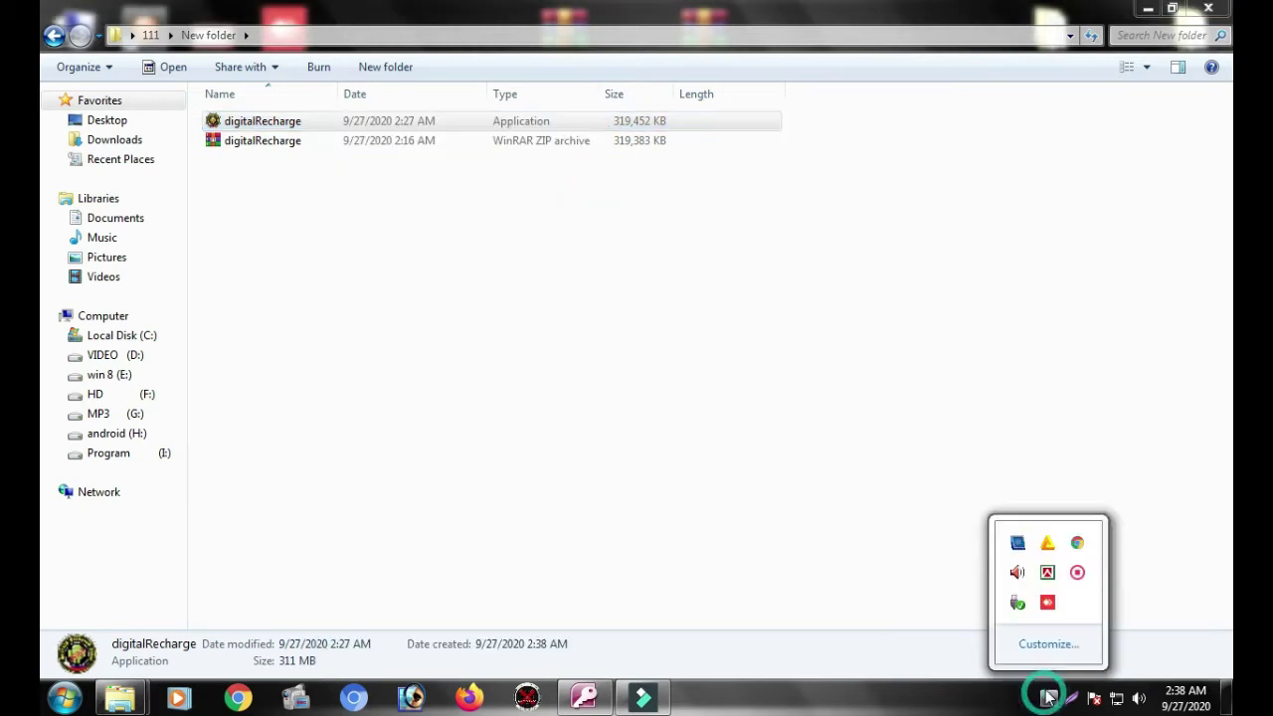
{"action": "right_click", "coordinate": [230, 124]}
{"action": "left_click", "coordinate": [273, 135]}
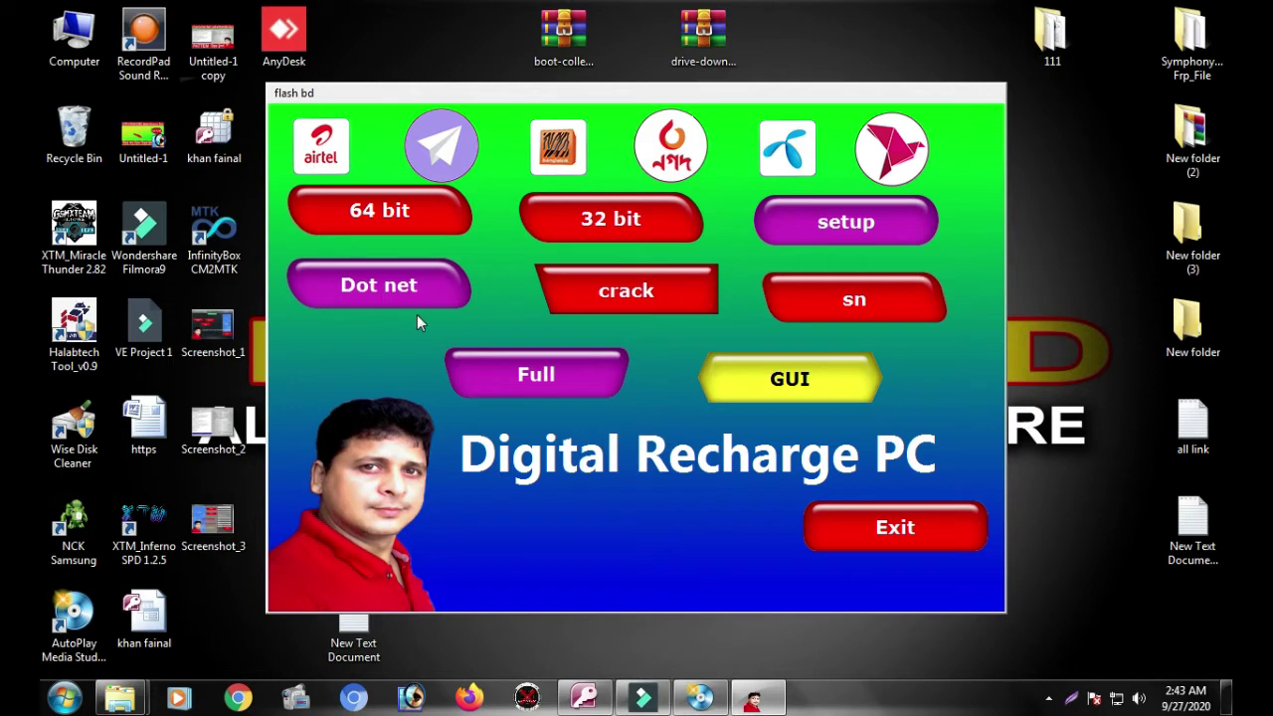
{"action": "right_click", "coordinate": [71, 42]}
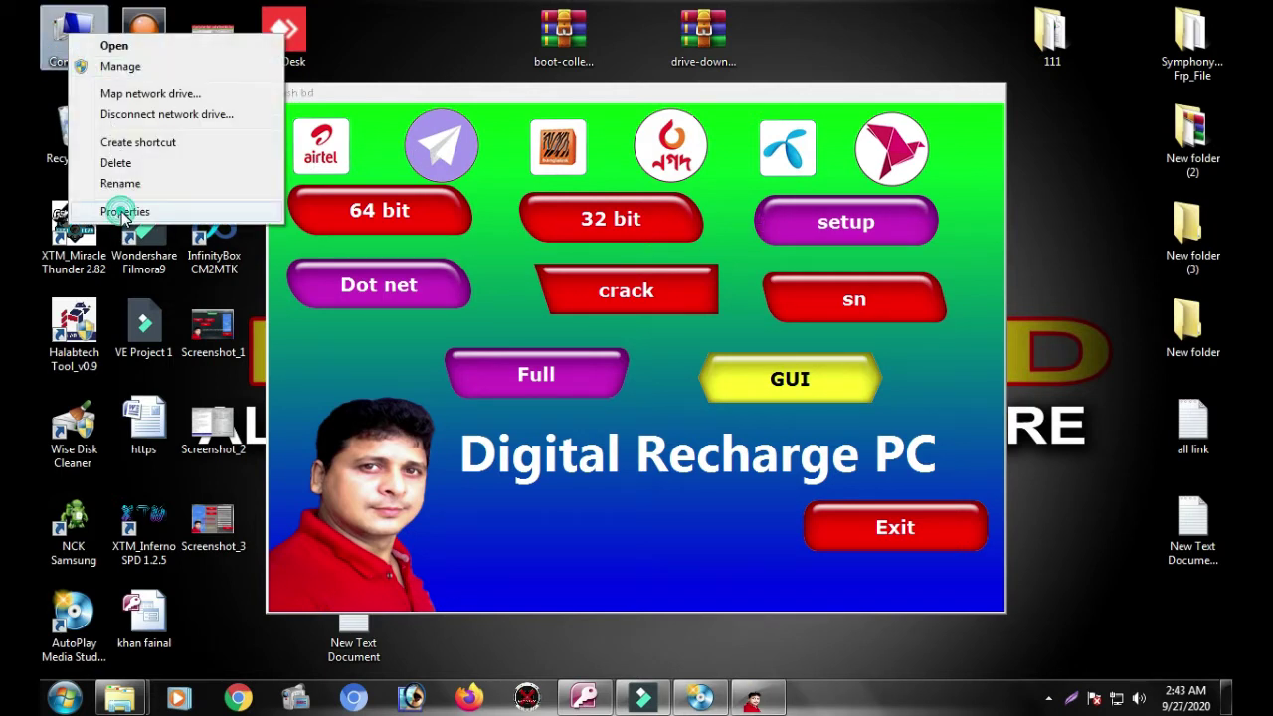
{"action": "left_click", "coordinate": [137, 212]}
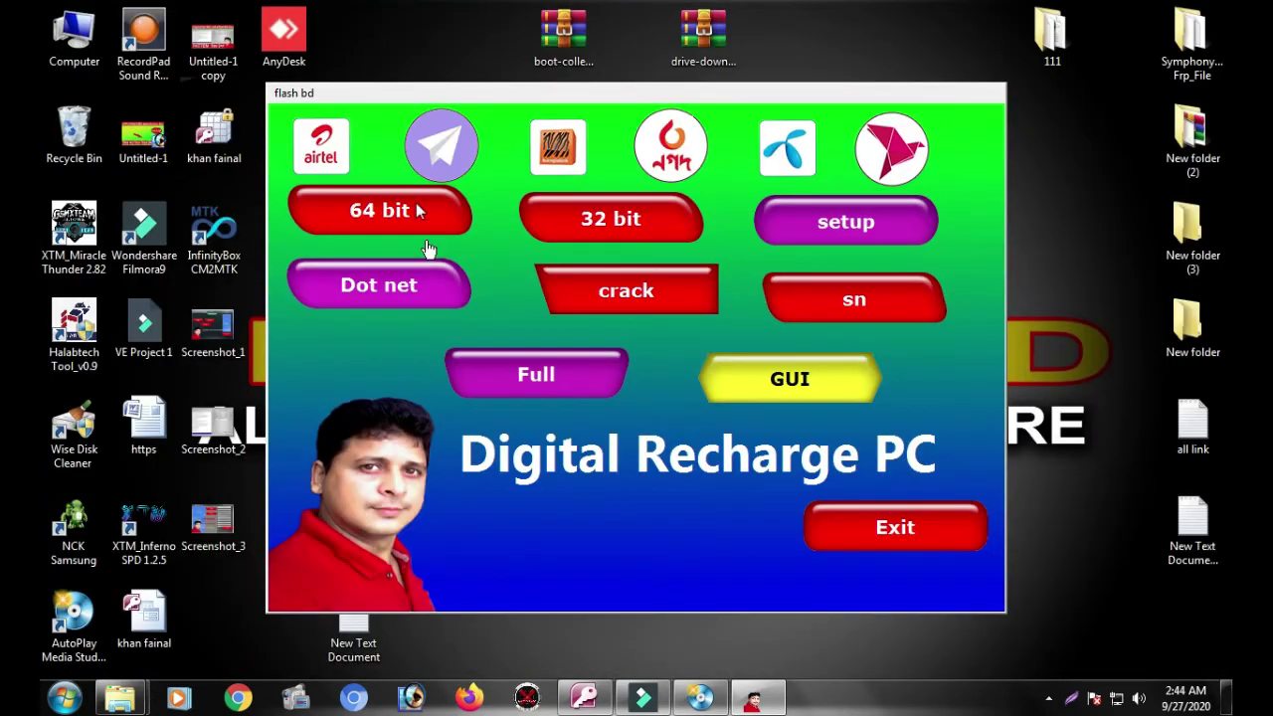
Step: Start the 64-bit MySQL Server 5.1 installation using the Typical setup type
{"action": "left_click", "coordinate": [377, 219]}
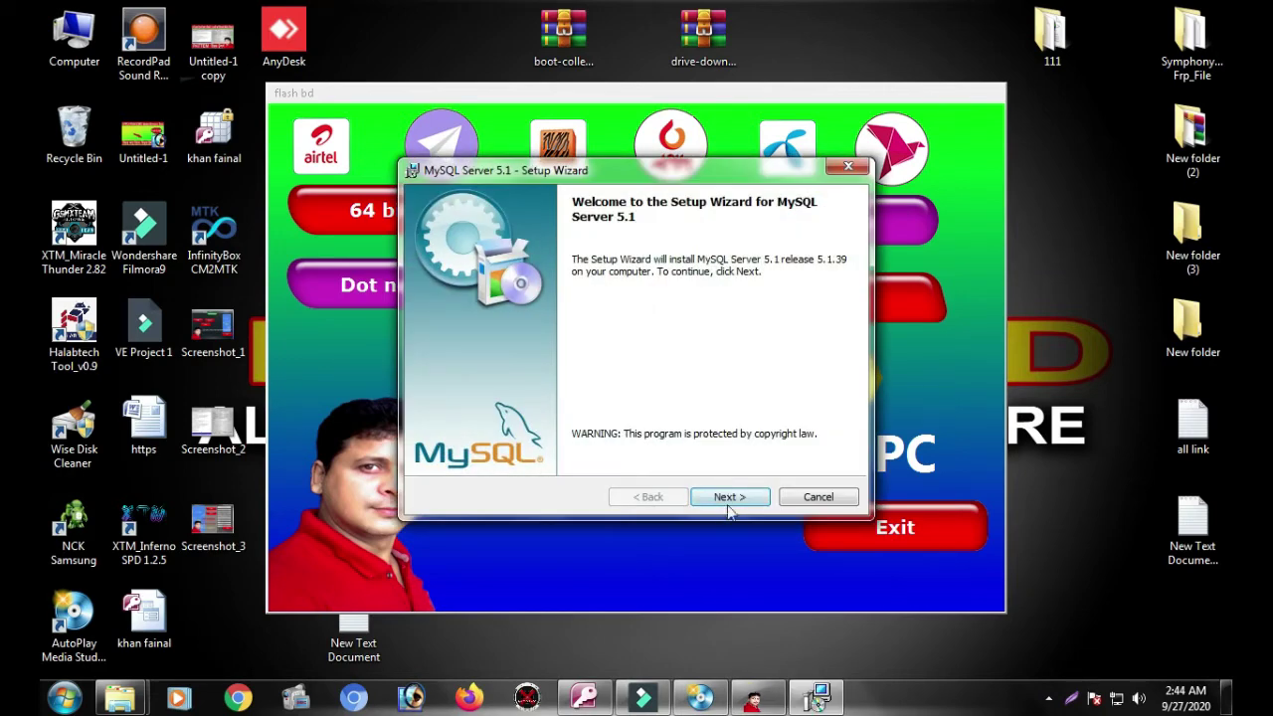
{"action": "left_click", "coordinate": [729, 507]}
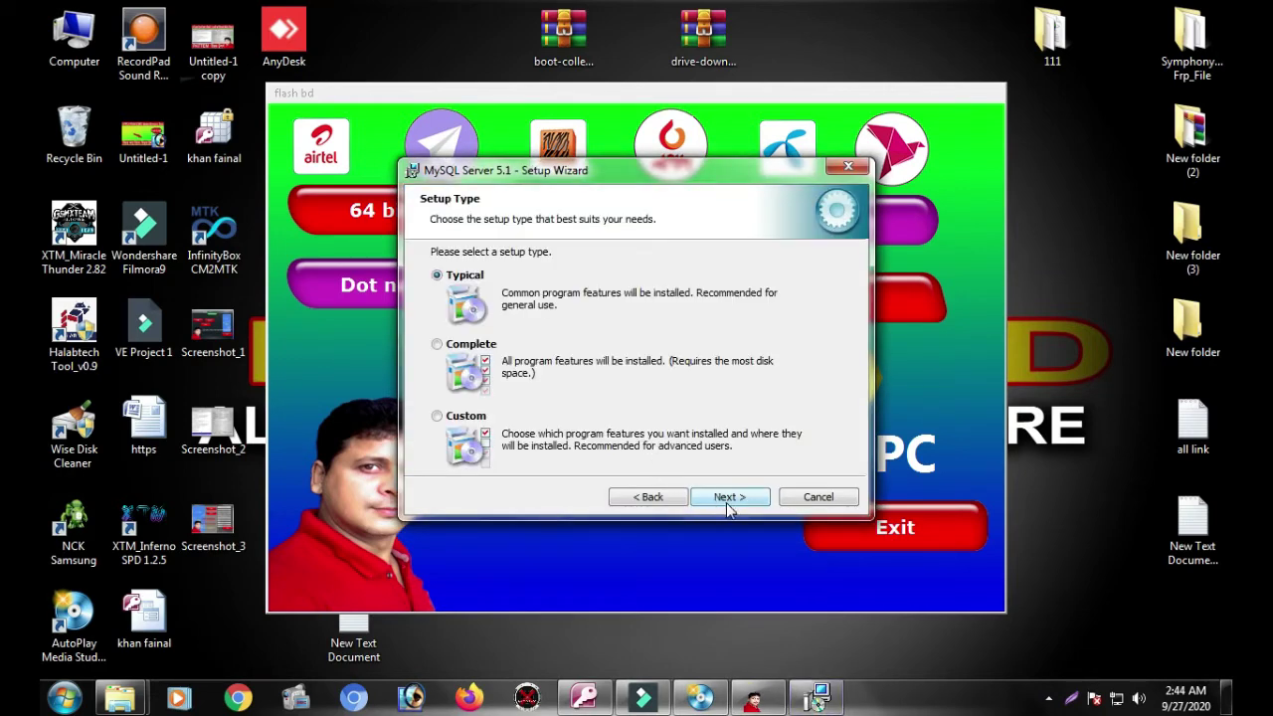
{"action": "left_click", "coordinate": [725, 503]}
{"action": "left_click", "coordinate": [727, 503]}
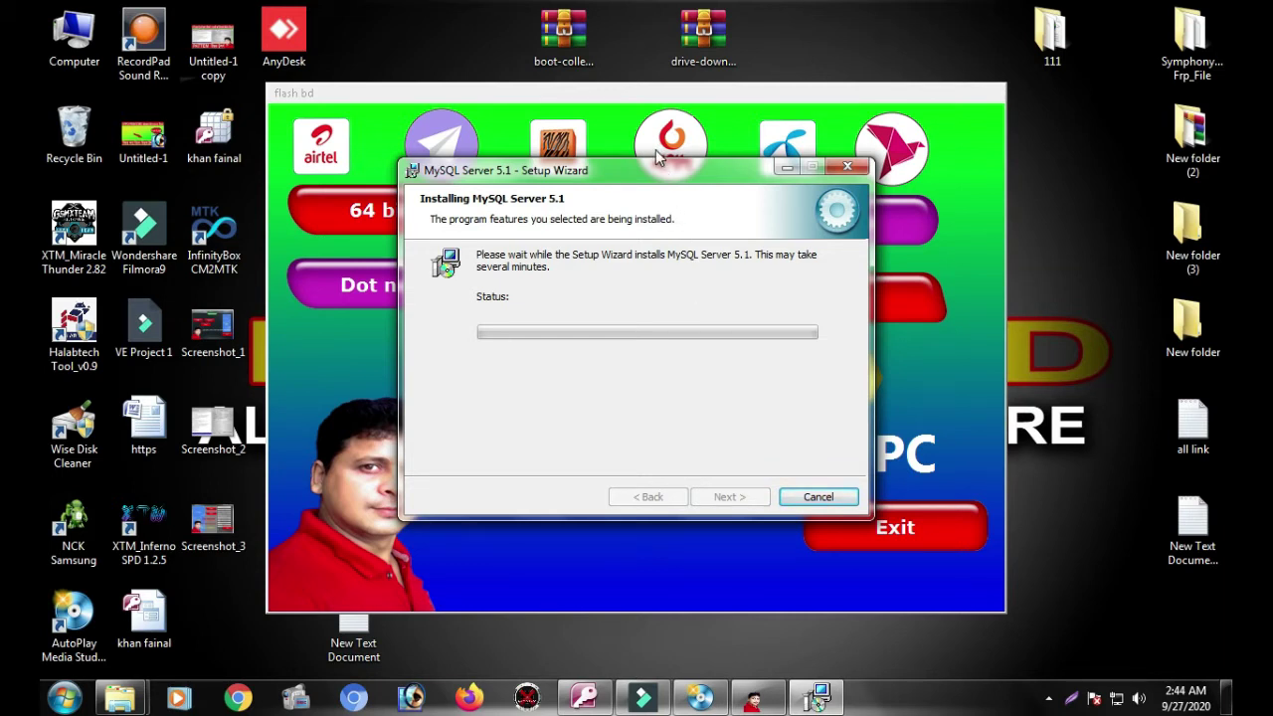
Step: Get past the MySQL Enterprise information pages and finish the MySQL setup wizard
{"action": "left_click_drag", "start_coordinate": [656, 174], "coordinate": [731, 255]}
{"action": "left_click_drag", "start_coordinate": [722, 207], "coordinate": [686, 165]}
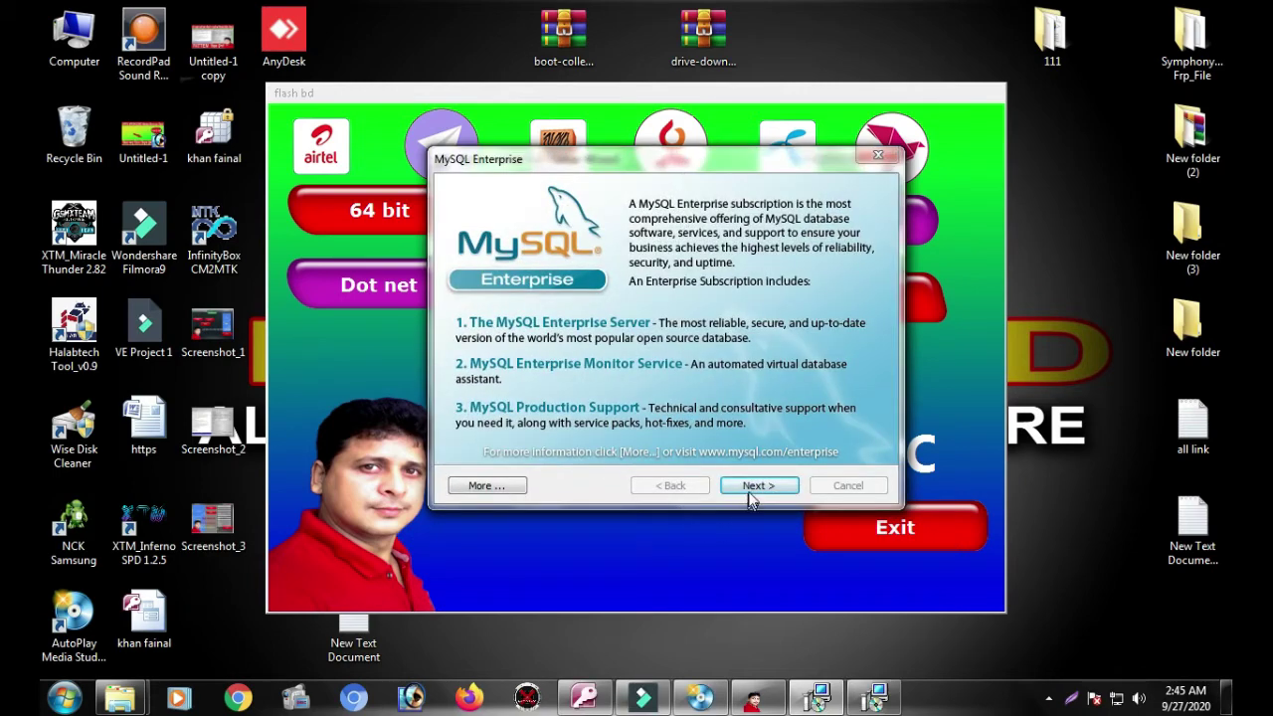
{"action": "left_click", "coordinate": [751, 494]}
{"action": "left_click", "coordinate": [752, 484]}
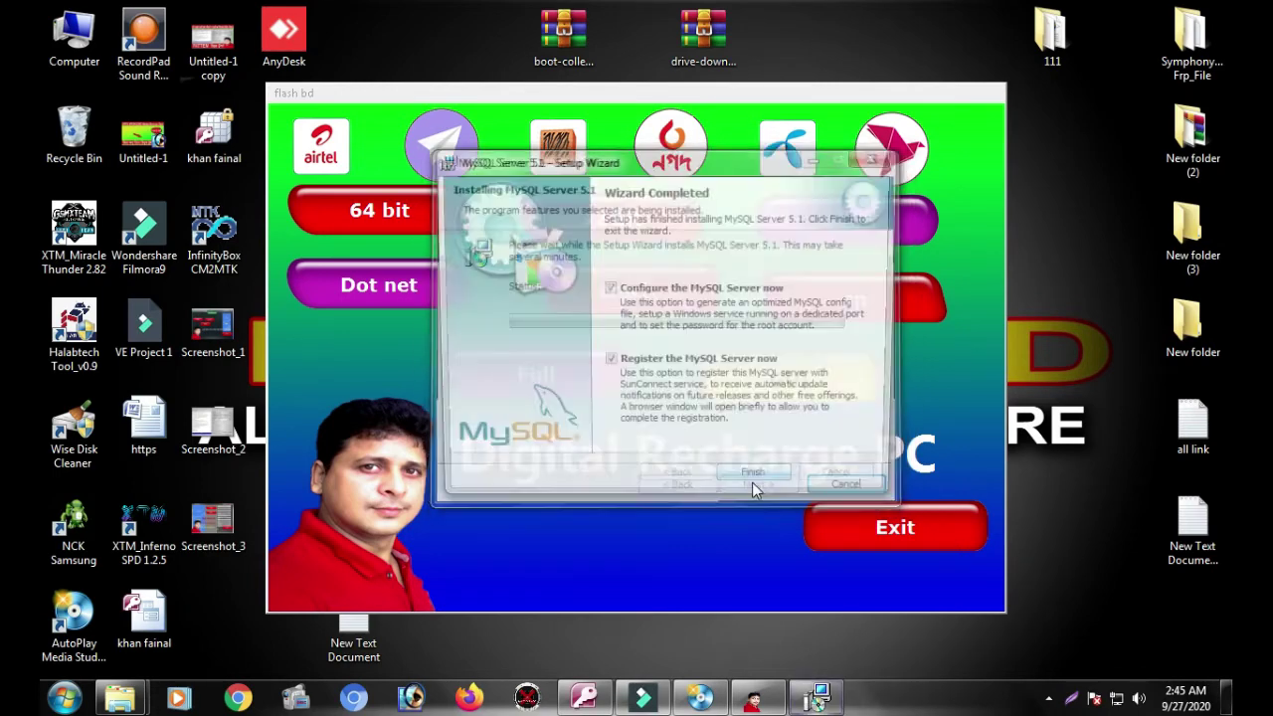
{"action": "left_click", "coordinate": [755, 484]}
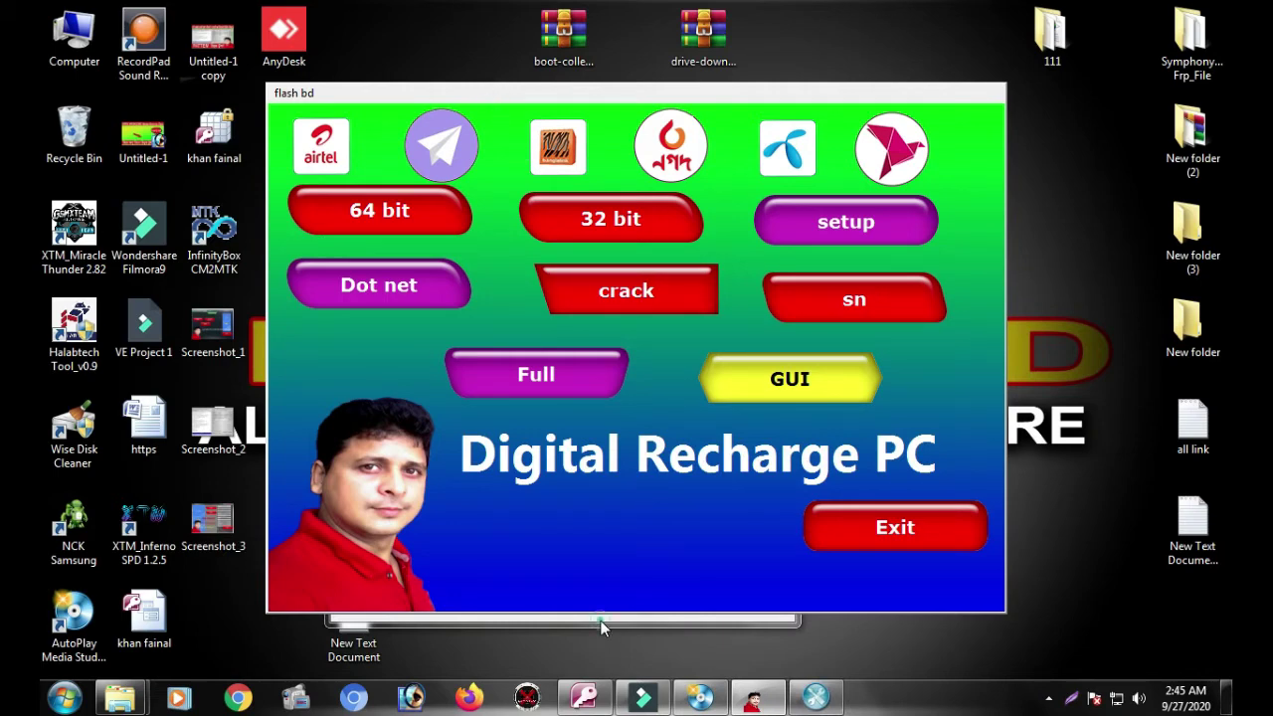
Step: Choose Detailed Configuration, keeping Multifunctional usage, port 3306, Standard Character Set and the MySQL service
{"action": "left_click", "coordinate": [655, 604]}
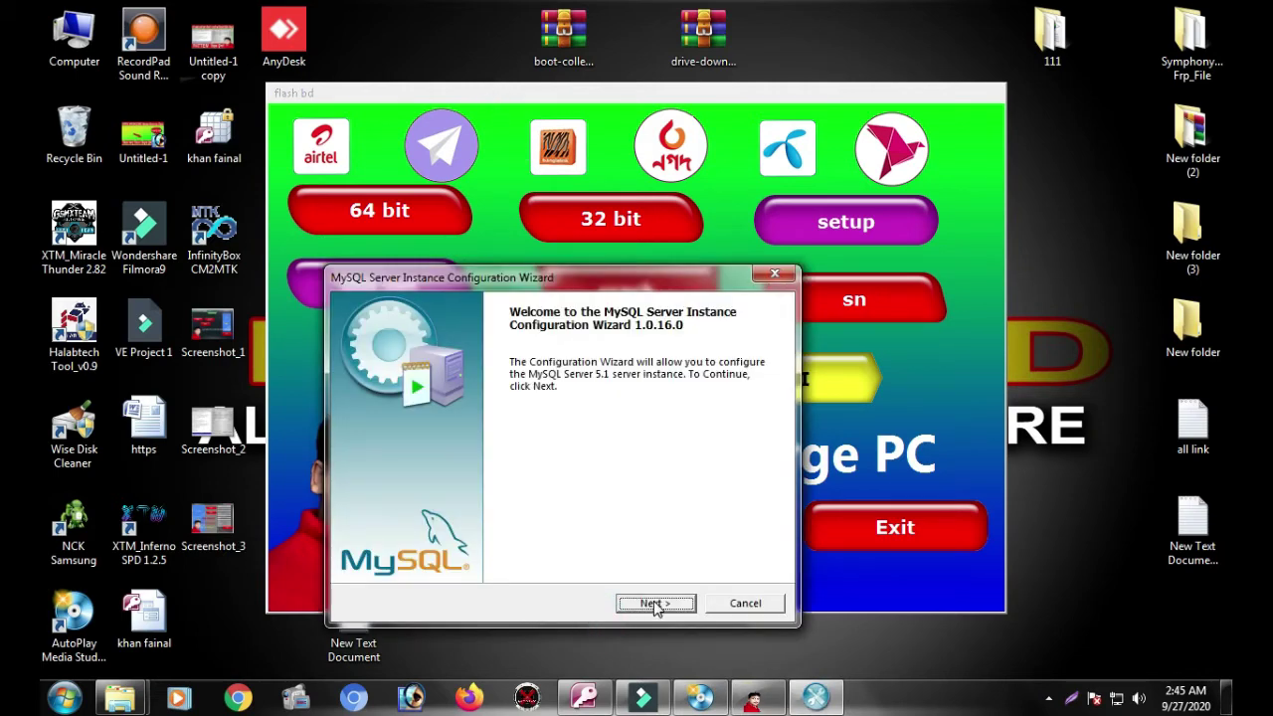
{"action": "left_click", "coordinate": [653, 604]}
{"action": "left_click", "coordinate": [655, 605]}
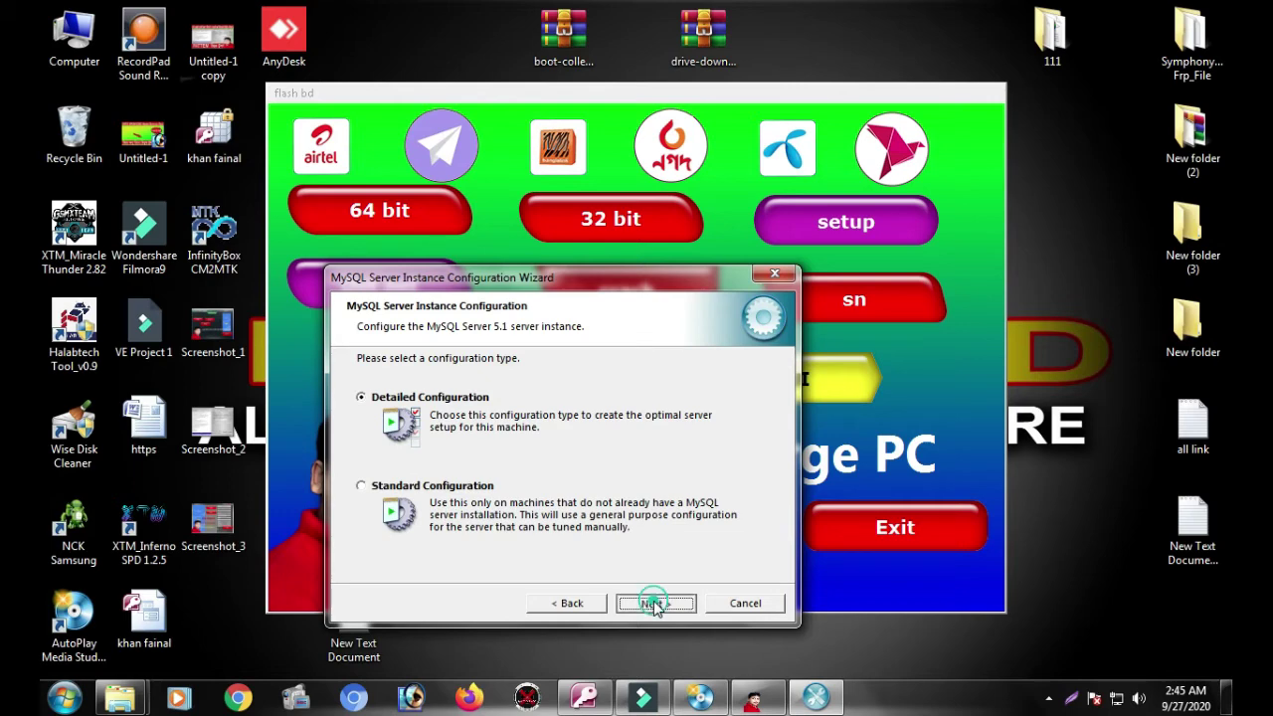
{"action": "left_click", "coordinate": [655, 604]}
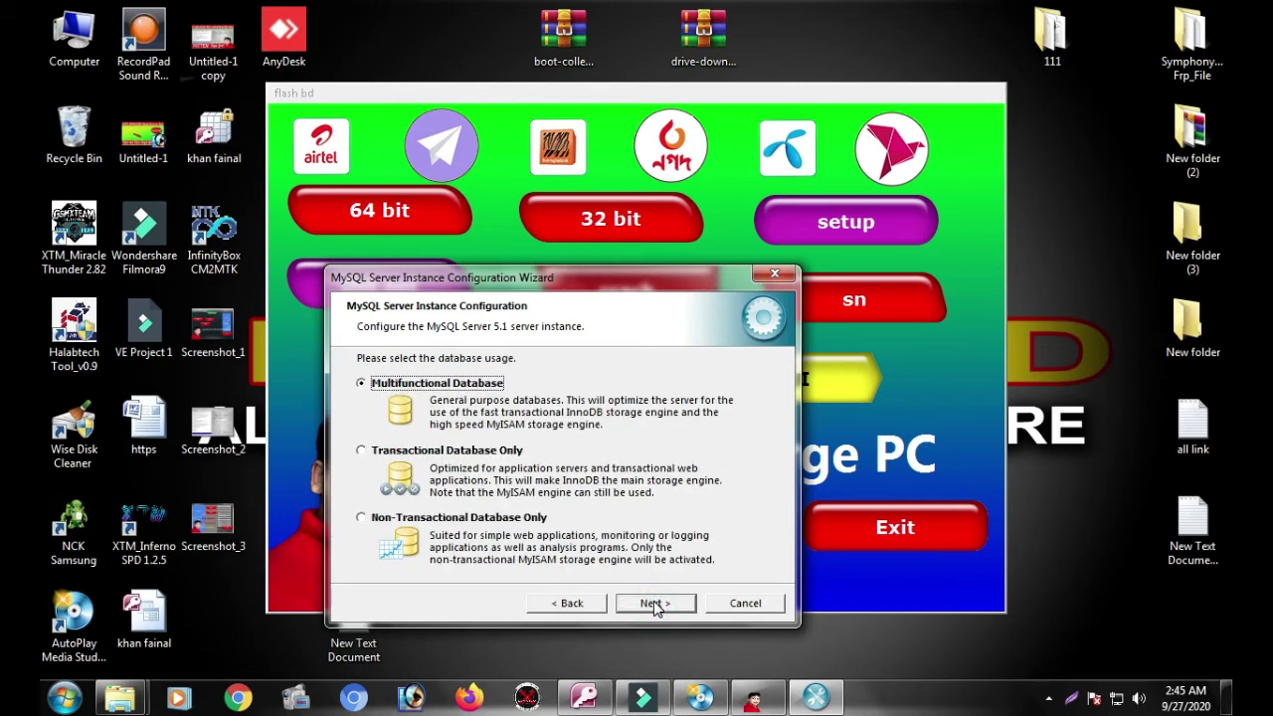
{"action": "left_click", "coordinate": [655, 604]}
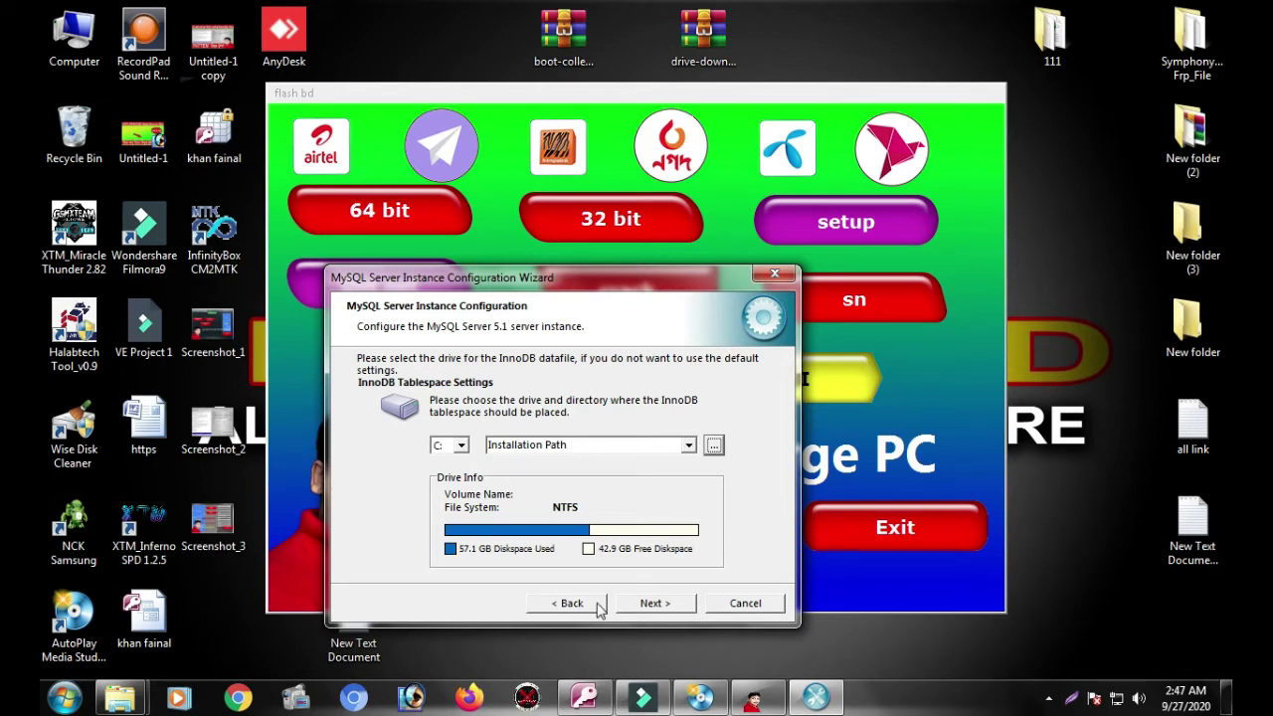
{"action": "left_click", "coordinate": [654, 603]}
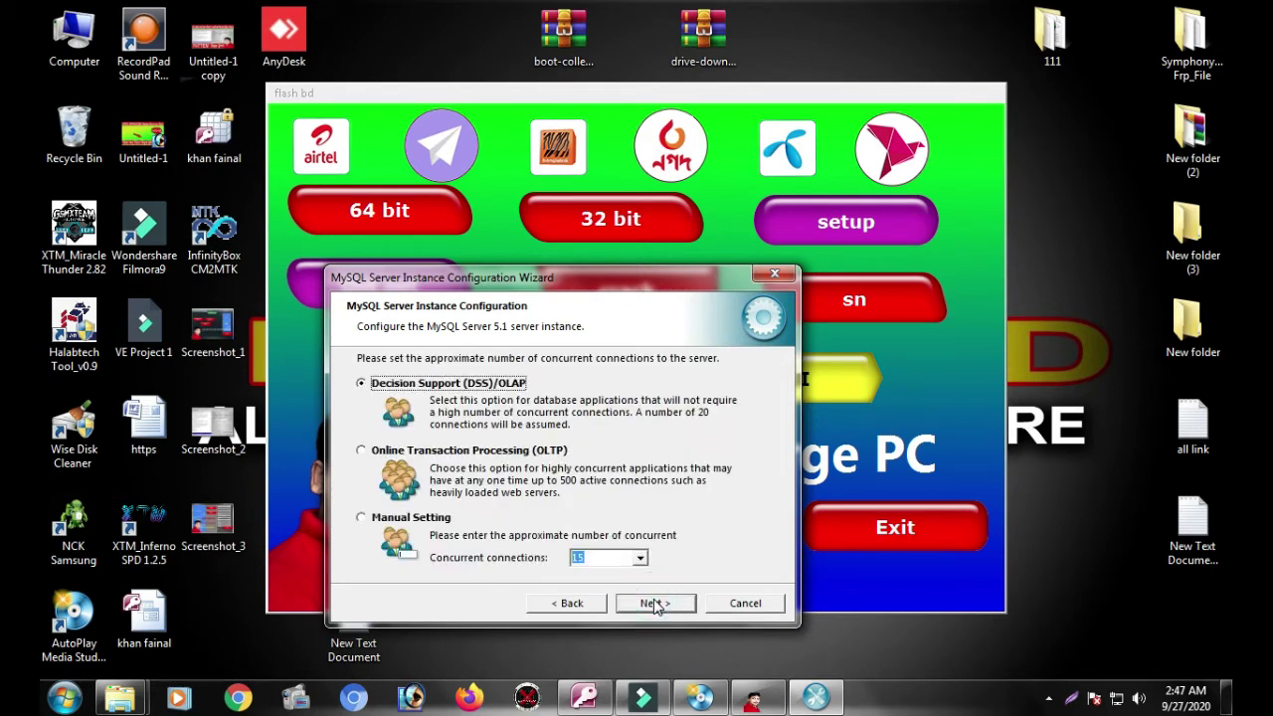
{"action": "left_click", "coordinate": [654, 603]}
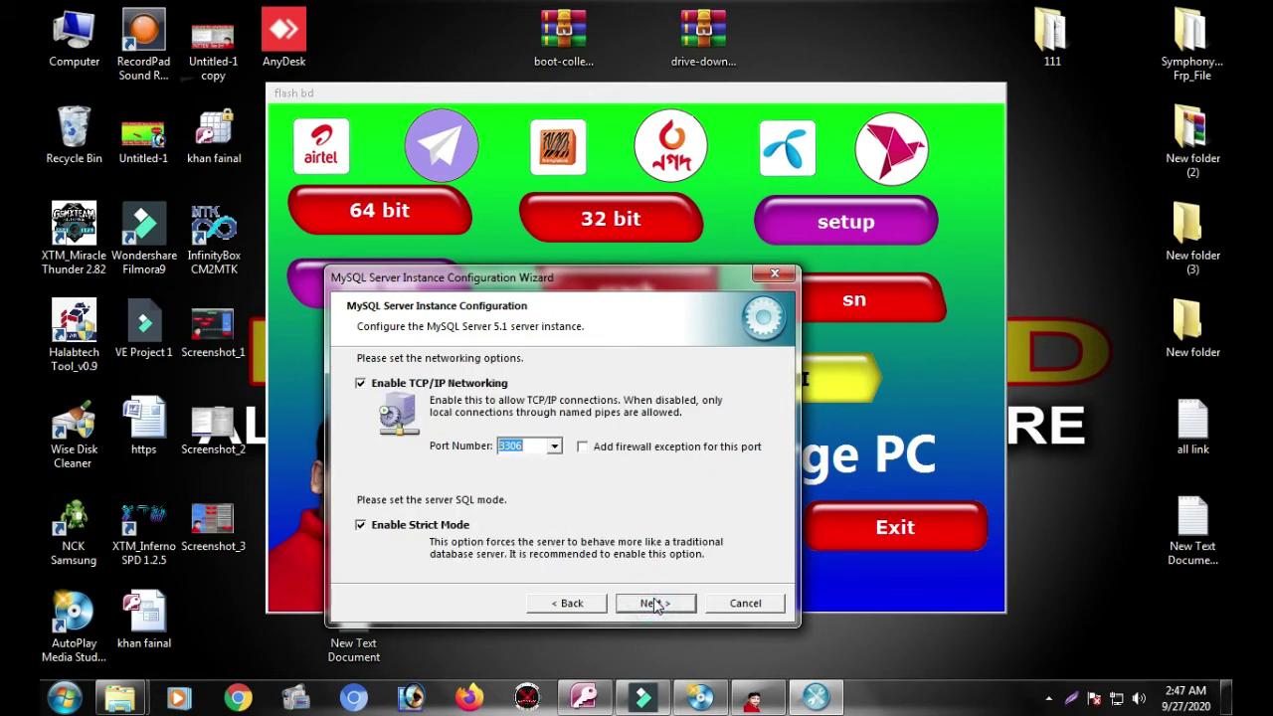
{"action": "left_click", "coordinate": [654, 603]}
{"action": "left_click", "coordinate": [655, 603]}
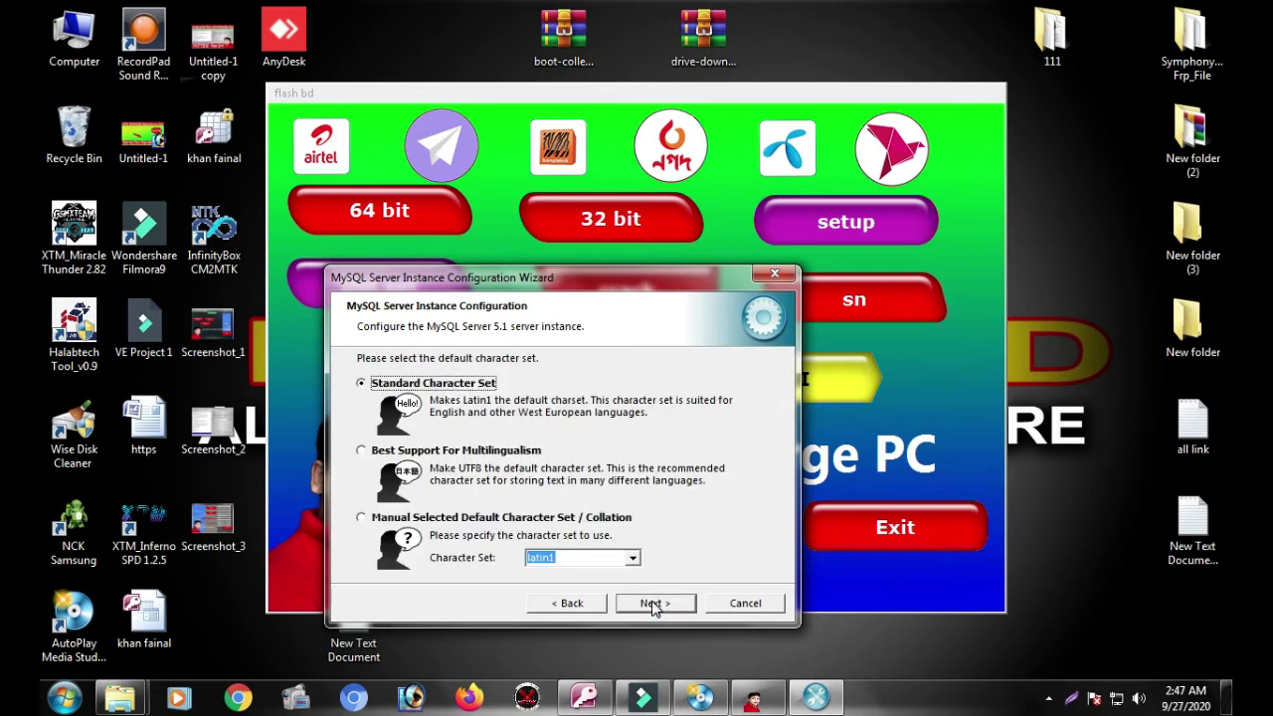
{"action": "left_click", "coordinate": [654, 603]}
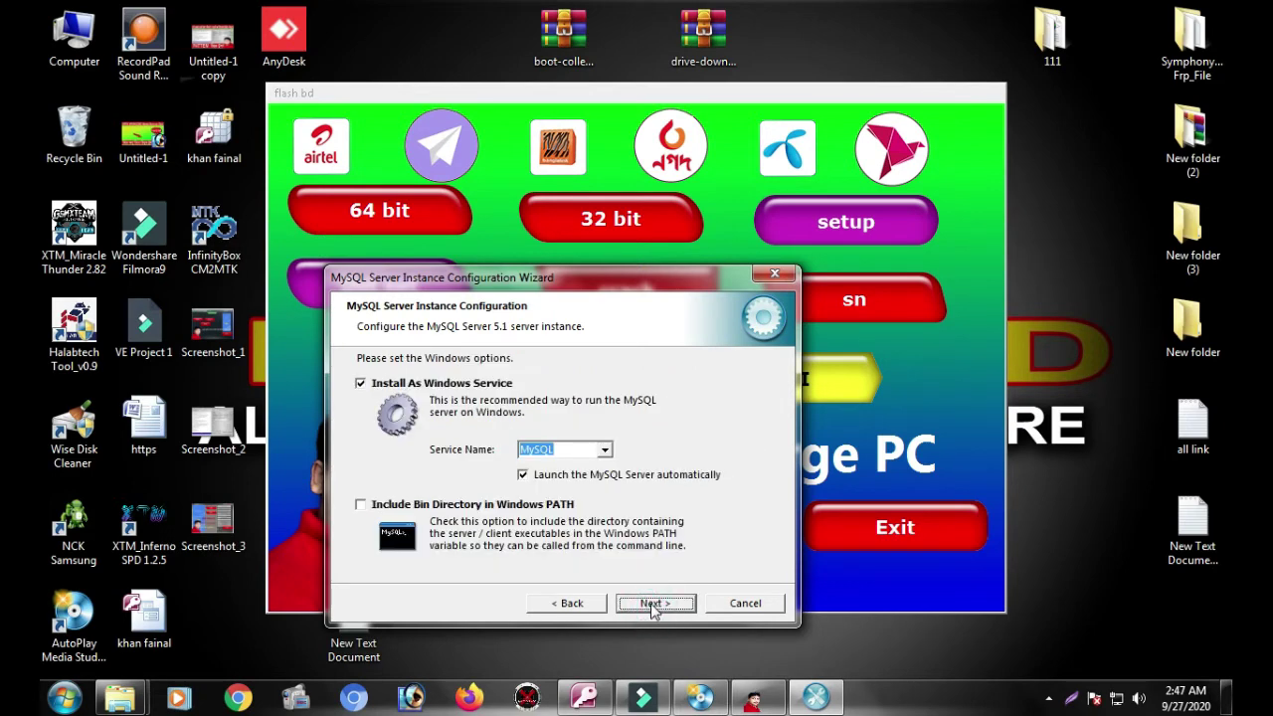
{"action": "left_click", "coordinate": [654, 602]}
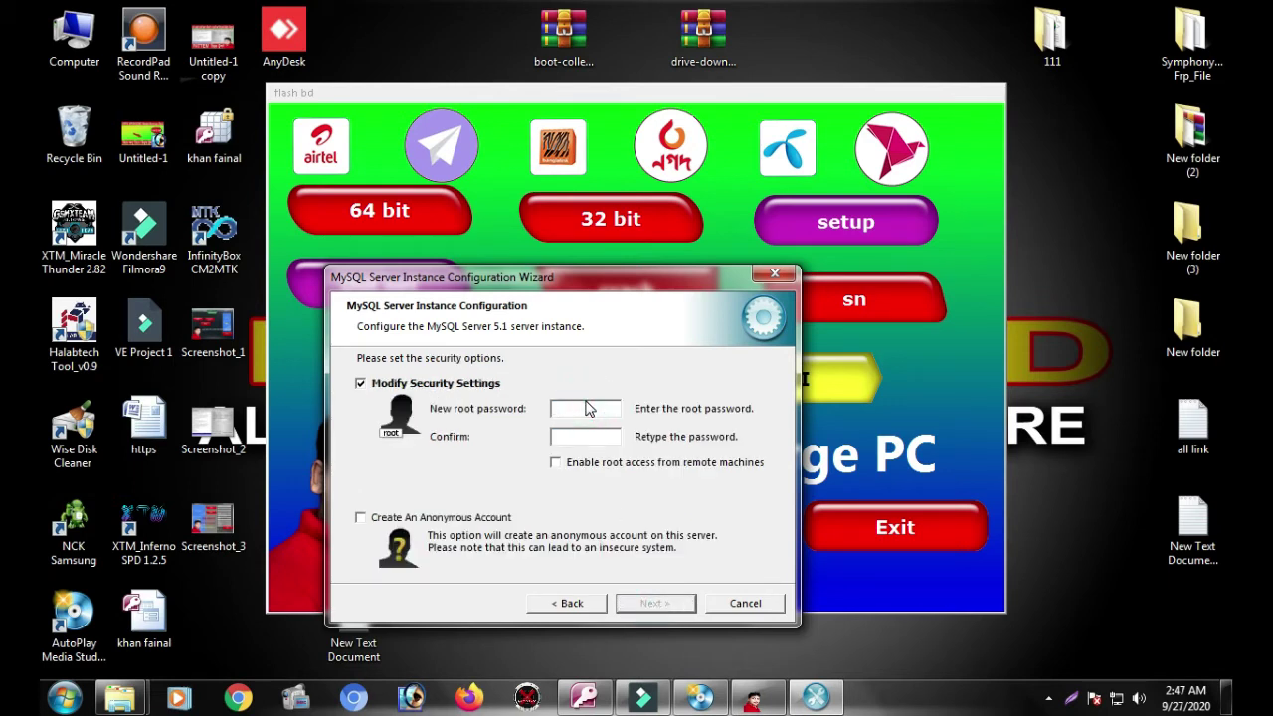
Step: Enter and confirm the root password, then accept the security settings
{"action": "type", "text": "1"}
{"action": "left_click", "coordinate": [601, 434]}
{"action": "type", "text": "*****"}
{"action": "left_click", "coordinate": [649, 604]}
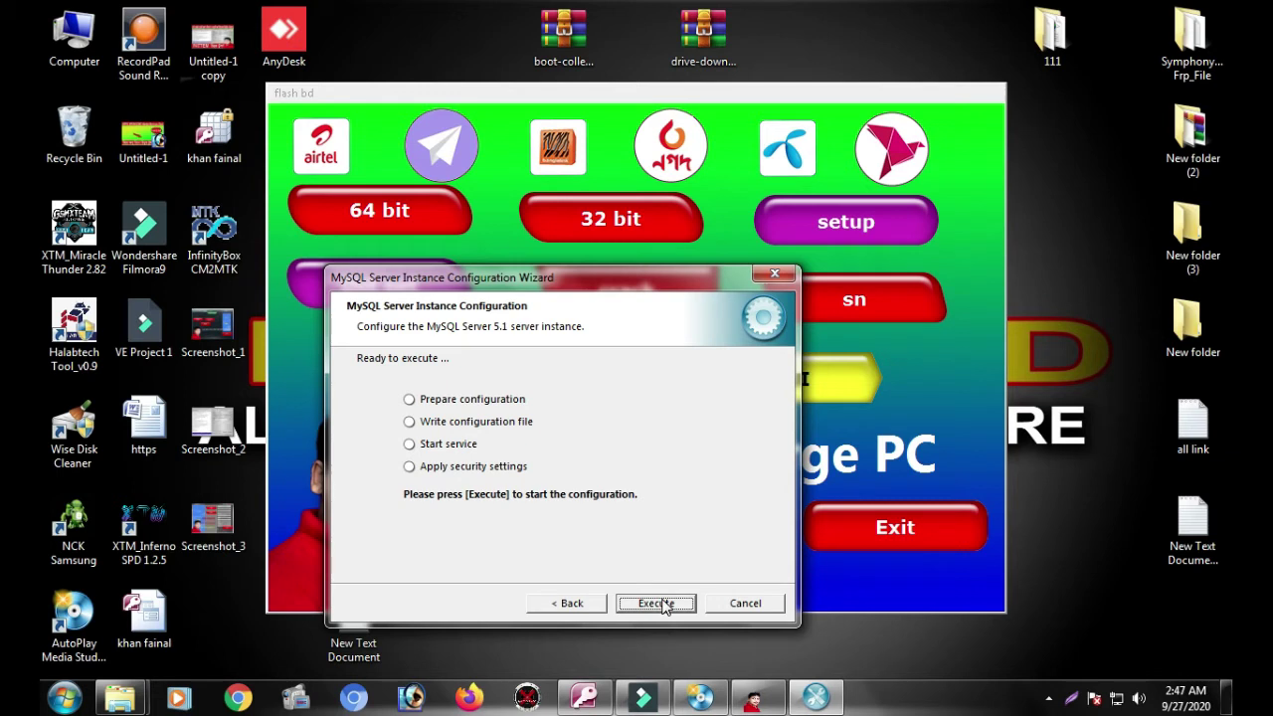
Step: Execute the configuration to write my.ini and start the MySQL service, then close the wizard
{"action": "left_click", "coordinate": [409, 407]}
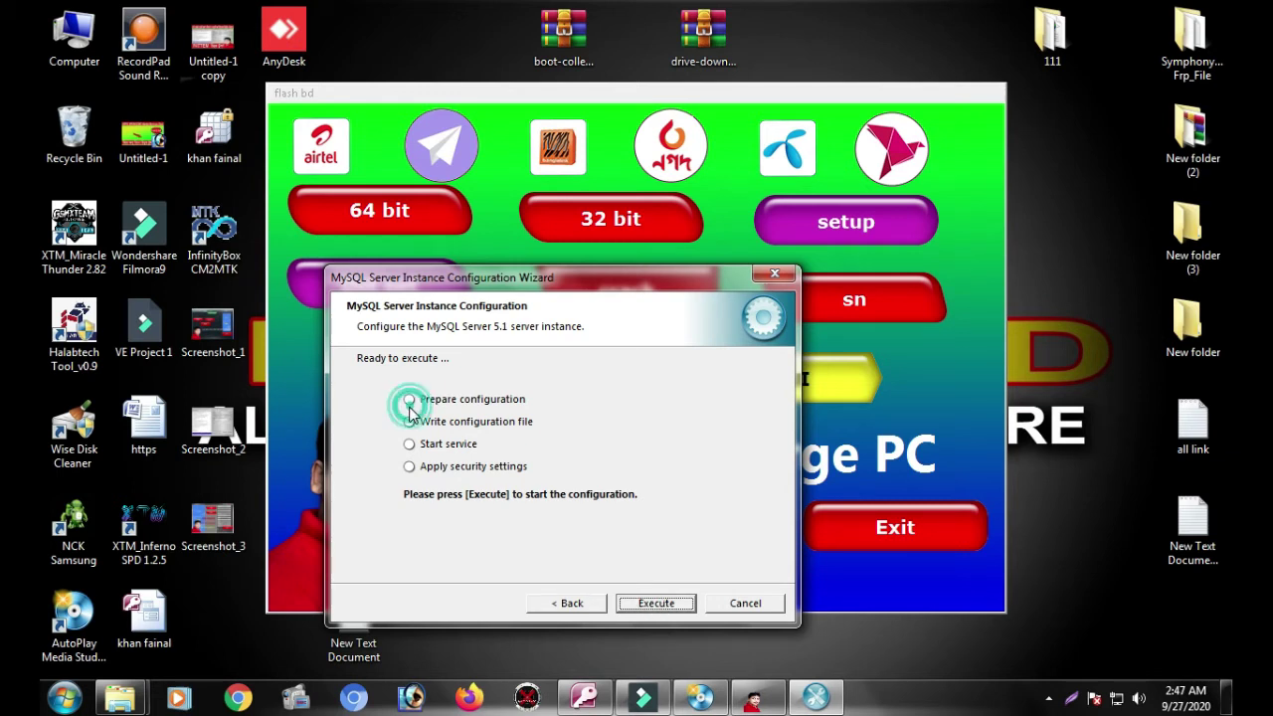
{"action": "left_click", "coordinate": [664, 607]}
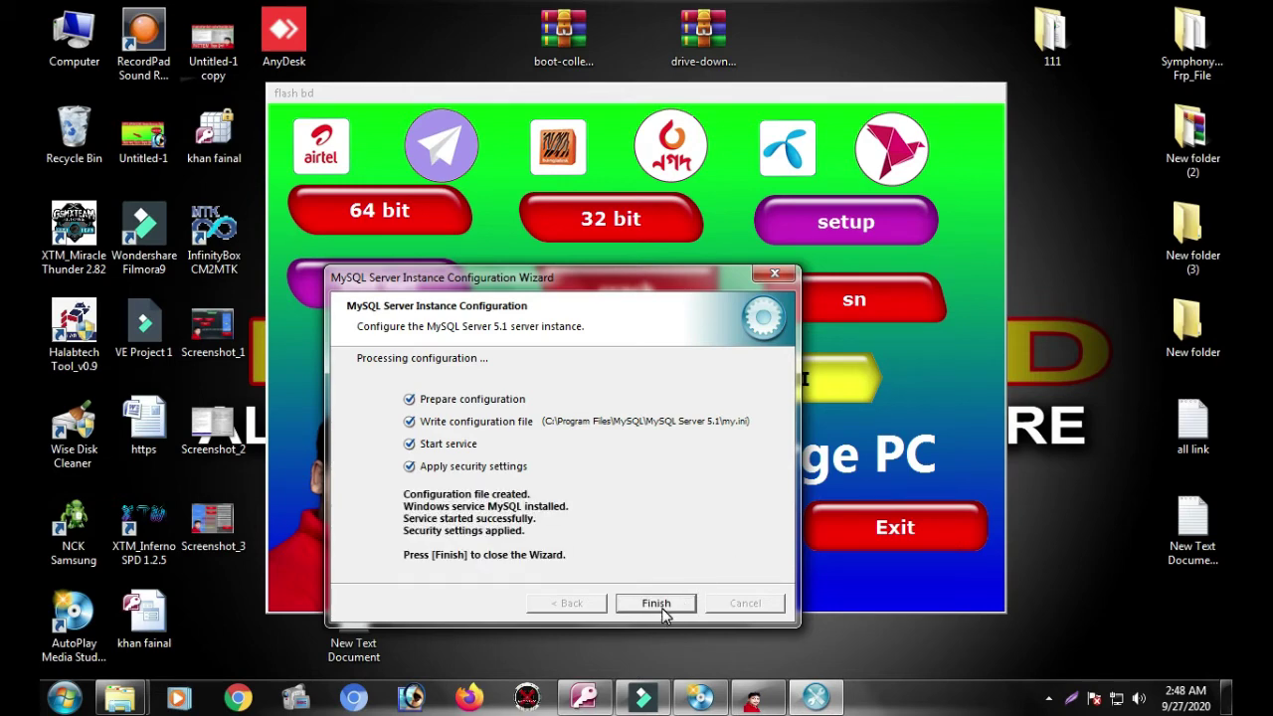
{"action": "left_click", "coordinate": [658, 604]}
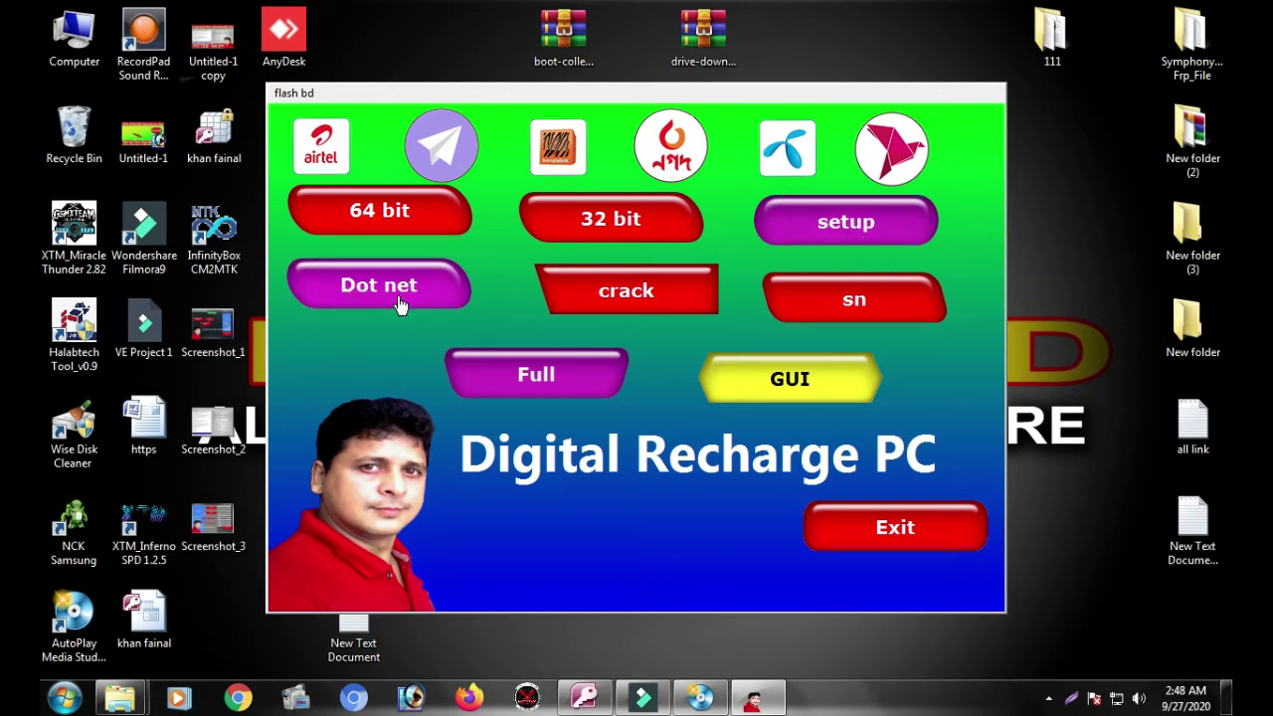
{"action": "left_click", "coordinate": [850, 224]}
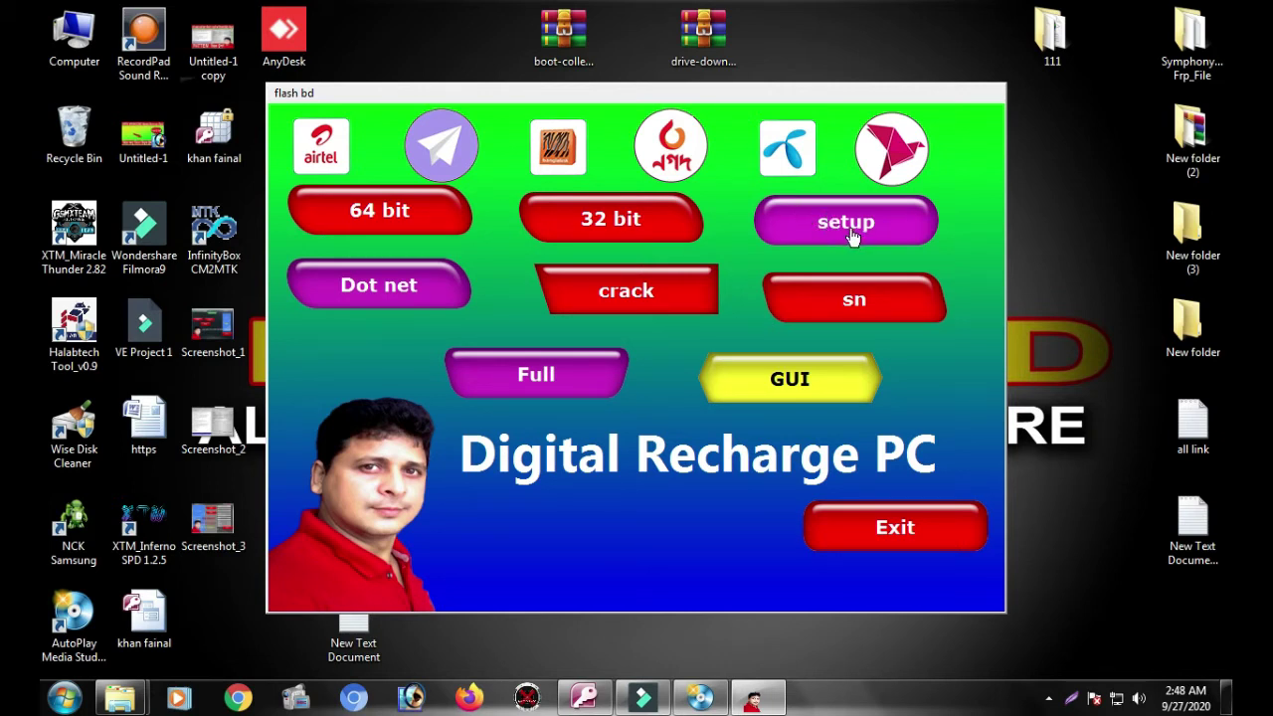
Step: Open digitalRecharge from the full program files folder to relaunch the Digital Recharge PC launcher
{"action": "left_click", "coordinate": [567, 373]}
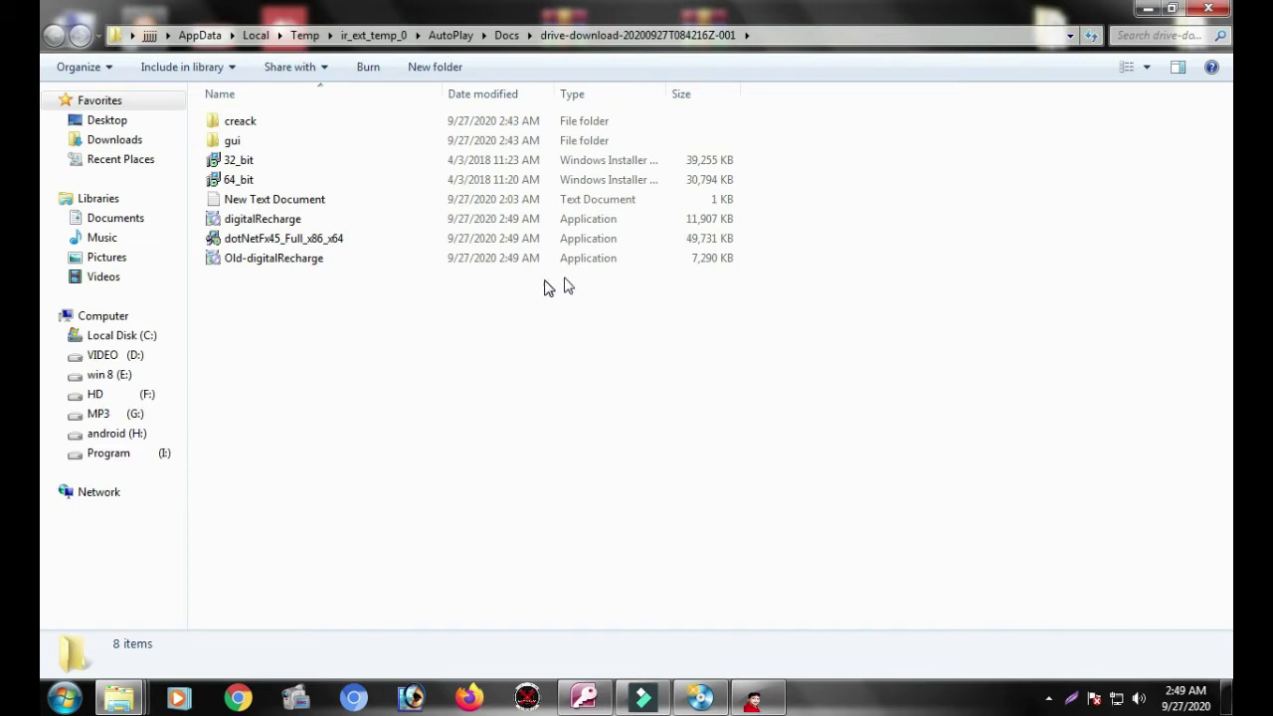
{"action": "left_click", "coordinate": [266, 223]}
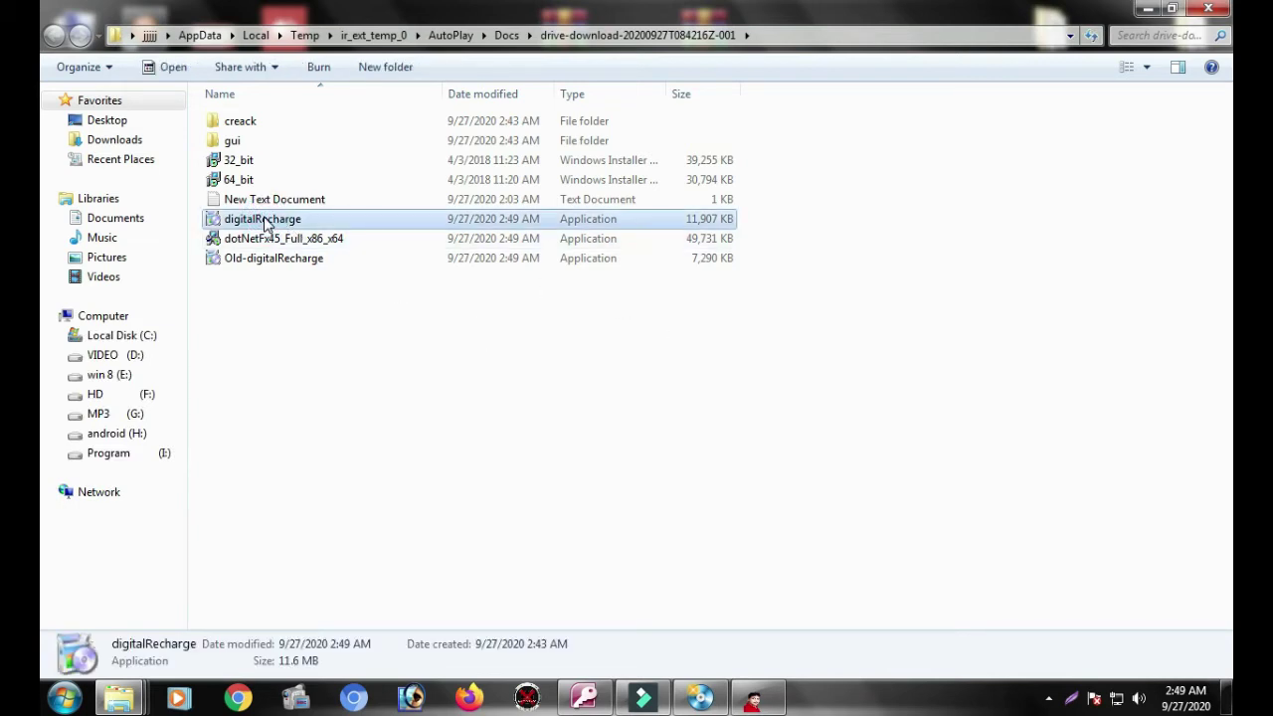
{"action": "right_click", "coordinate": [266, 223]}
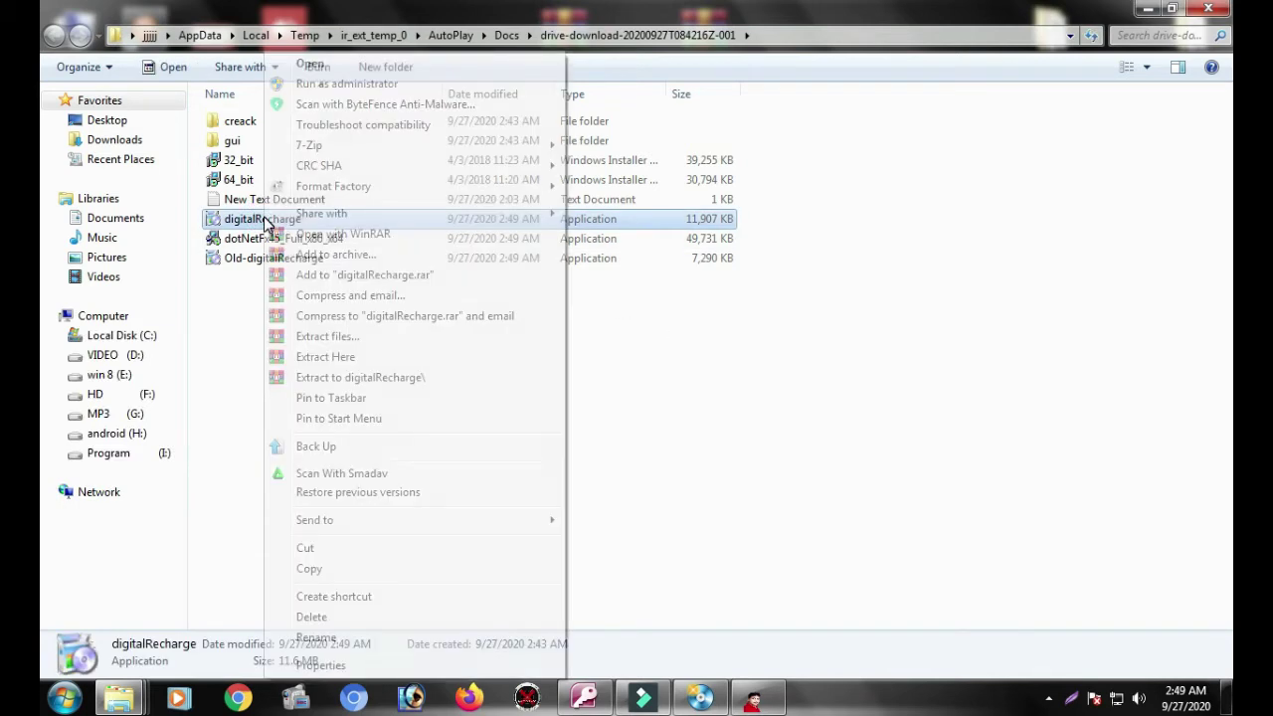
{"action": "left_click", "coordinate": [309, 66]}
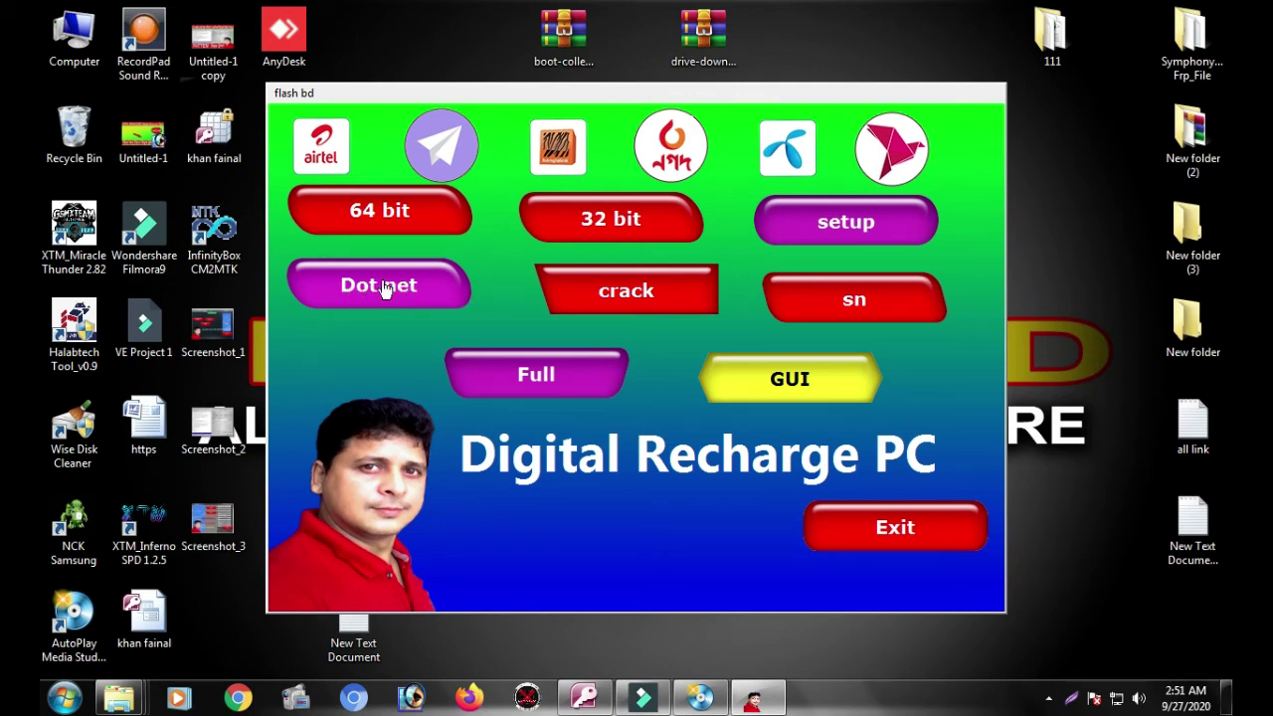
Step: Run dotNetFx45_Full_x86_x64 from the Full folder, then minimize Explorer back to the launcher
{"action": "left_click", "coordinate": [398, 225]}
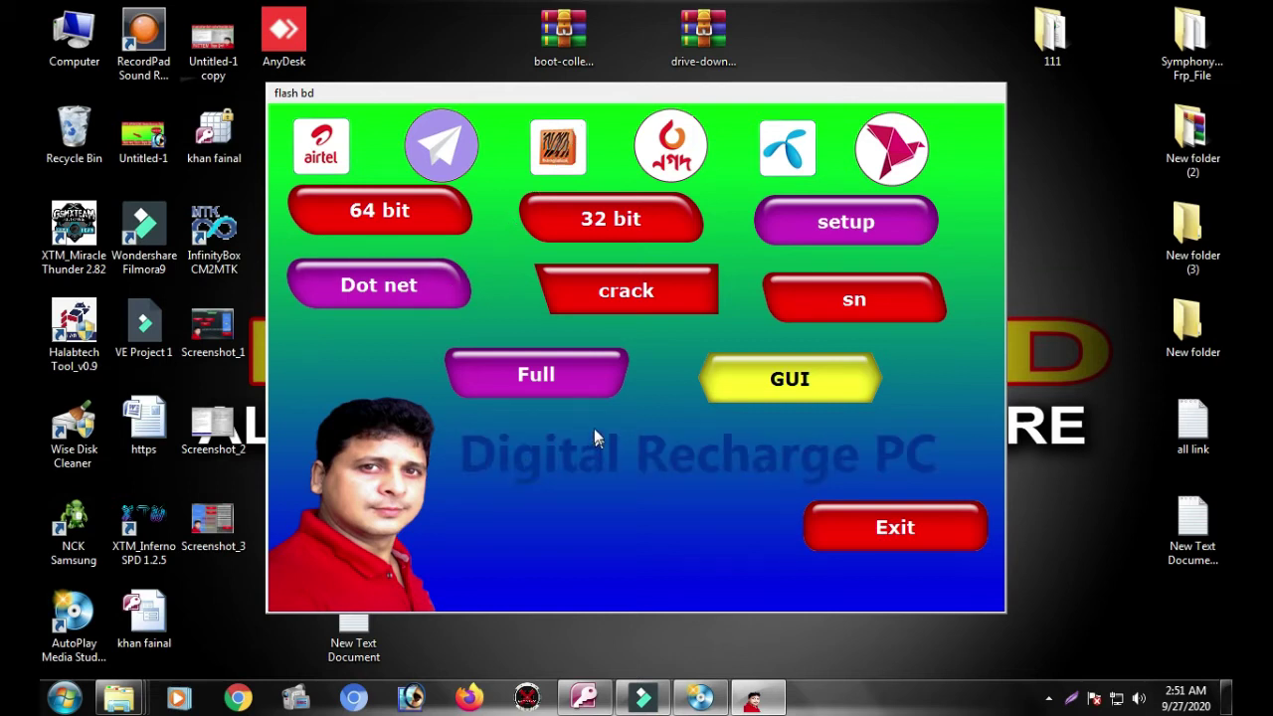
{"action": "left_click", "coordinate": [564, 376]}
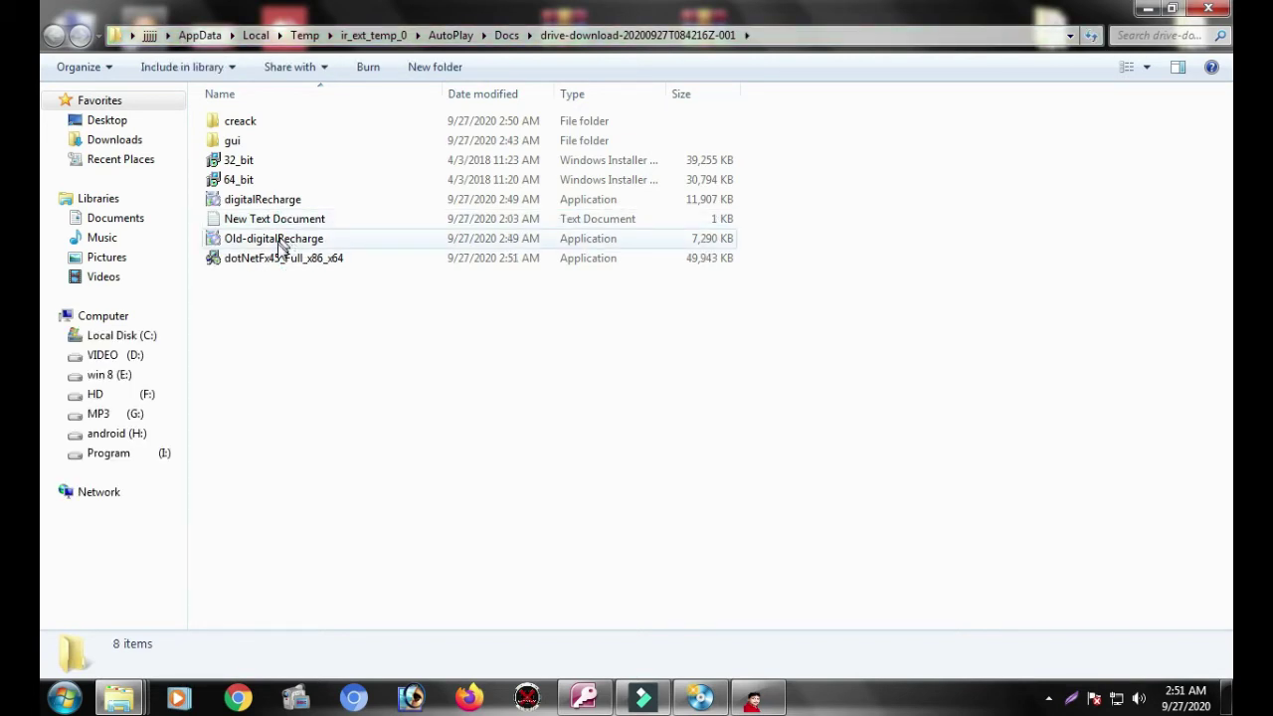
{"action": "left_click", "coordinate": [280, 259]}
{"action": "right_click", "coordinate": [280, 261]}
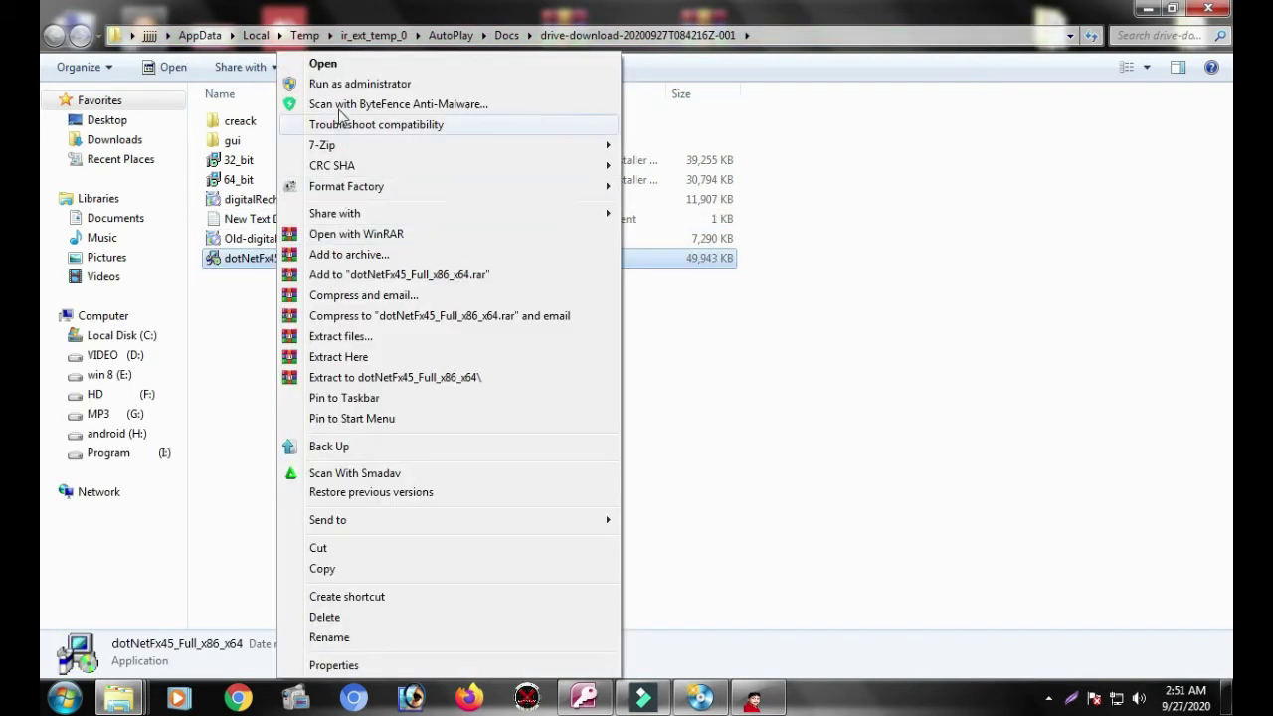
{"action": "left_click", "coordinate": [333, 63]}
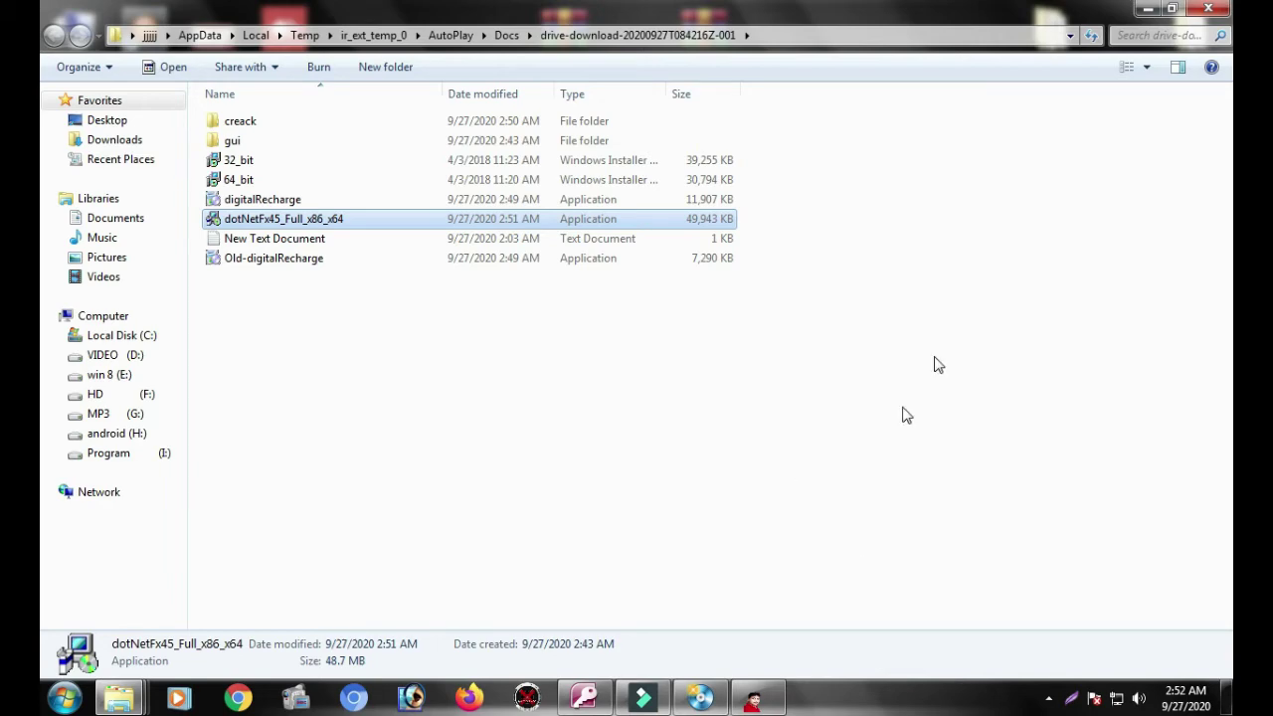
{"action": "left_click", "coordinate": [1144, 10]}
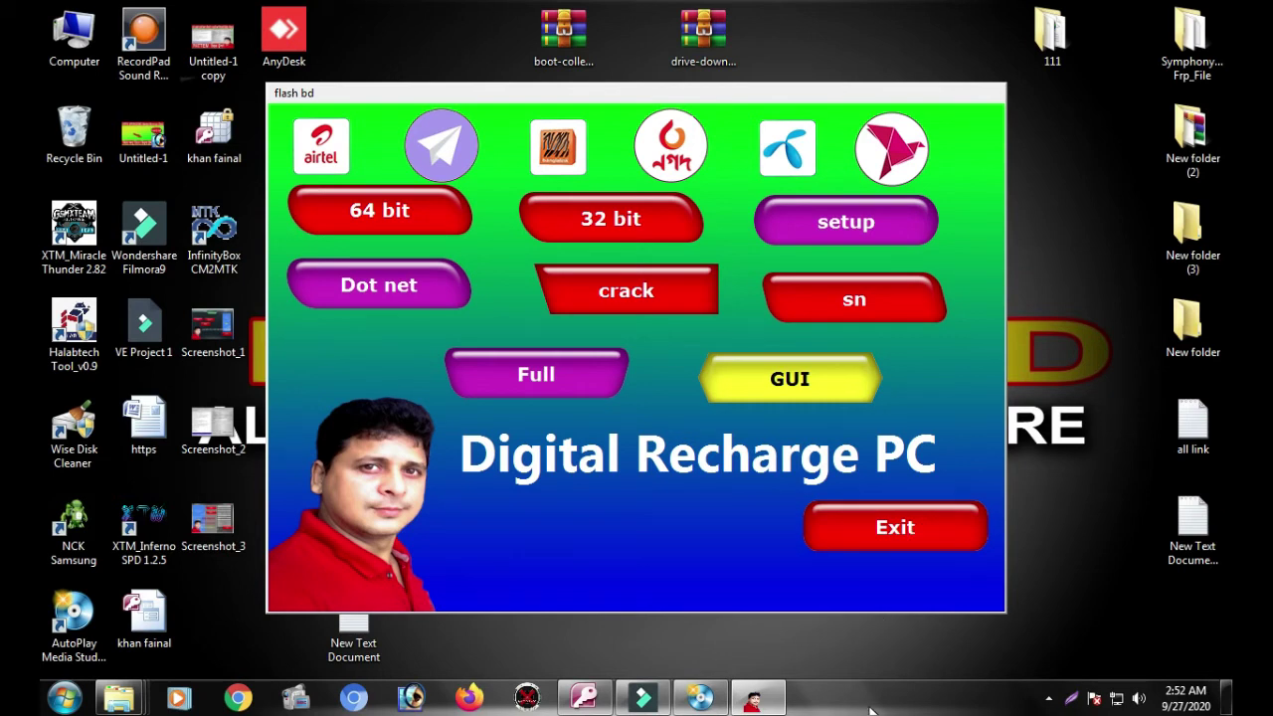
Step: Close the launcher window and start the Repair .NET Framework 4.5 option
{"action": "left_click", "coordinate": [934, 514]}
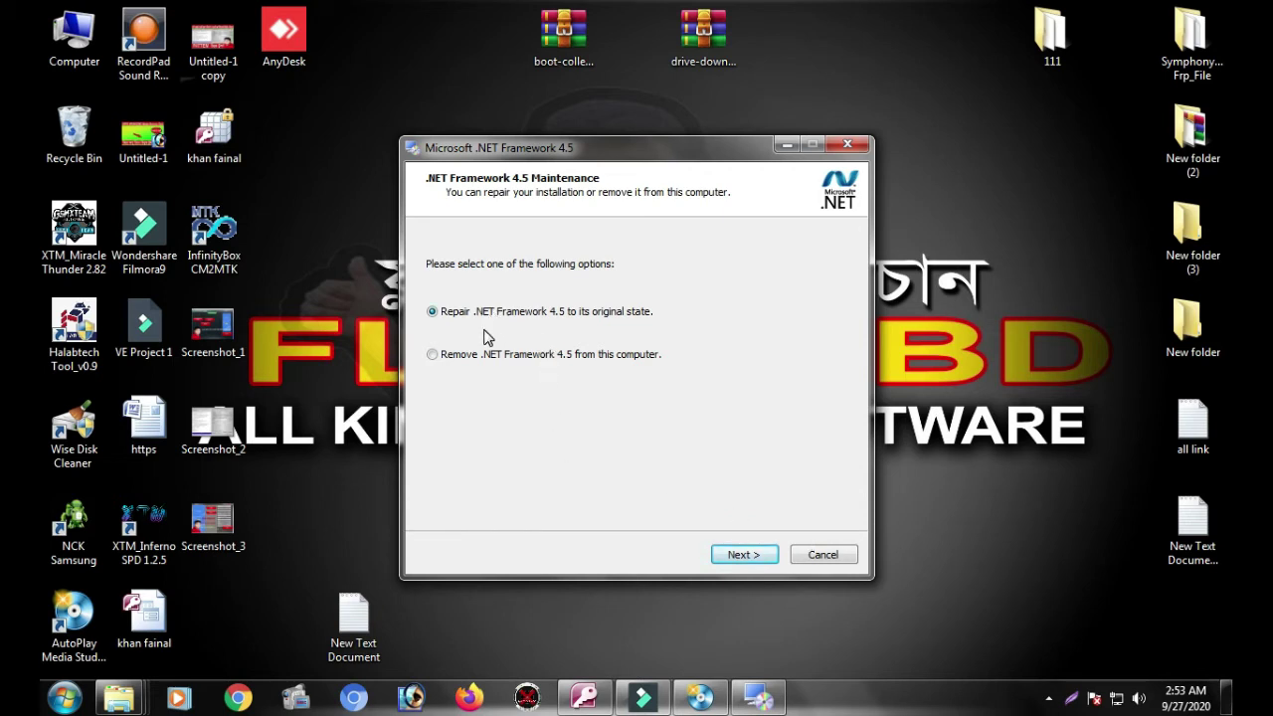
{"action": "left_click", "coordinate": [745, 555]}
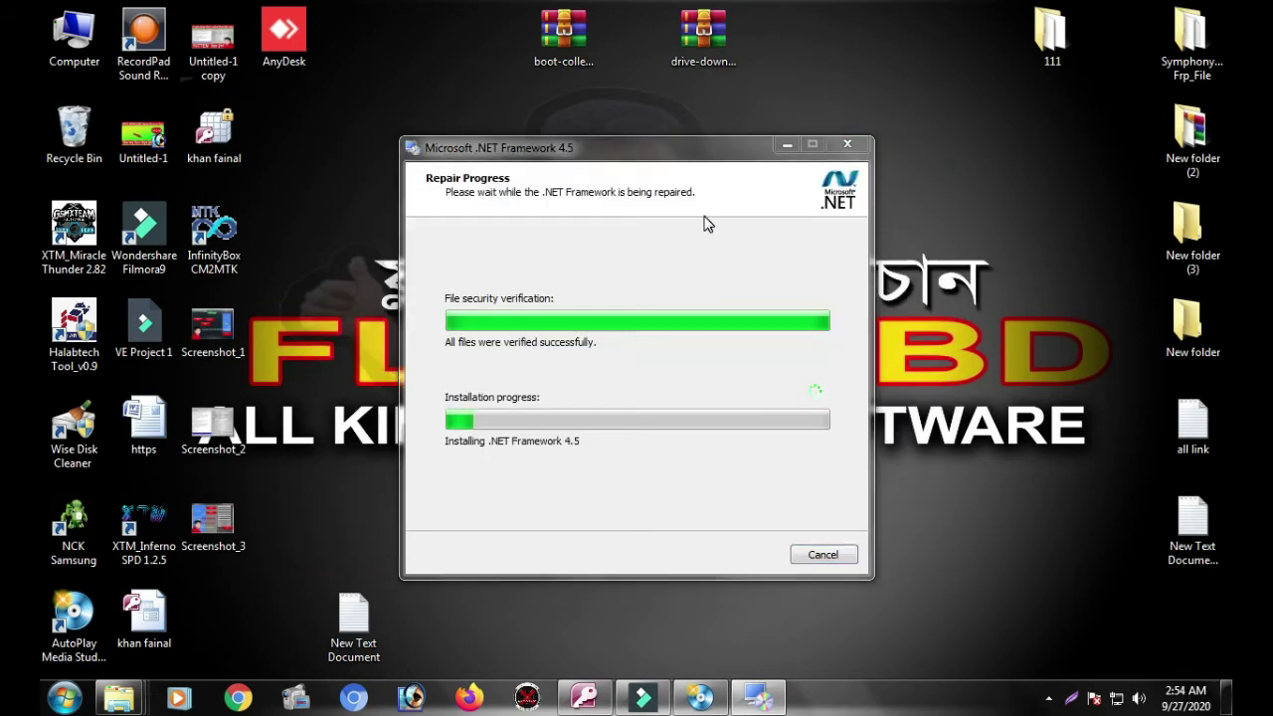
Step: Minimize AutoPlay Media Studio and install DigitalRecharge V-2029 to the default folder with a desktop icon
{"action": "left_click", "coordinate": [702, 696]}
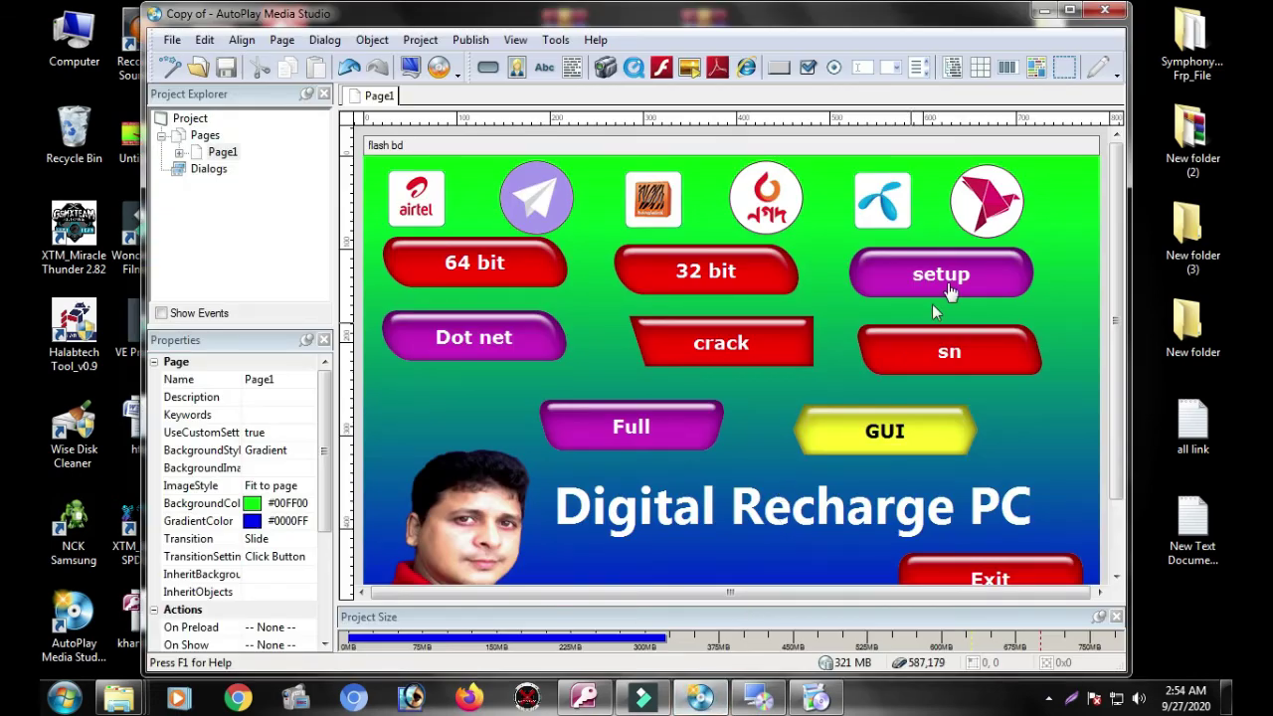
{"action": "left_click", "coordinate": [1045, 10]}
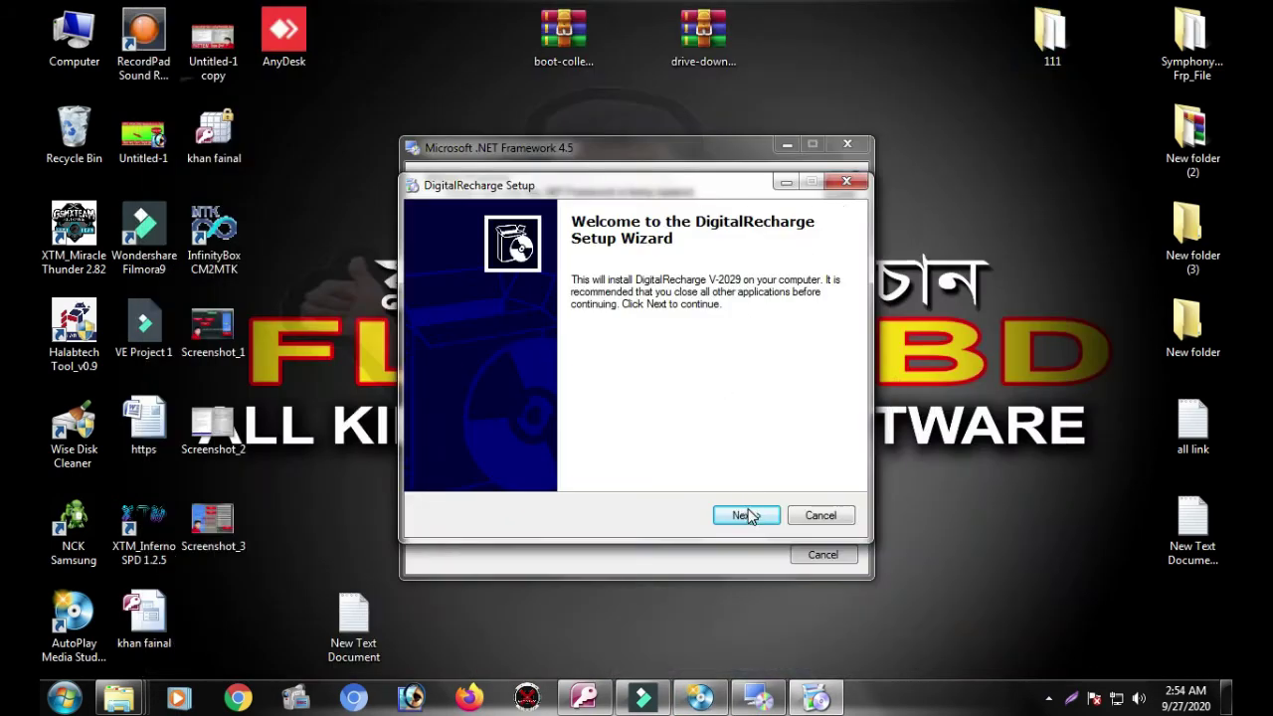
{"action": "left_click", "coordinate": [746, 516]}
{"action": "left_click", "coordinate": [746, 515]}
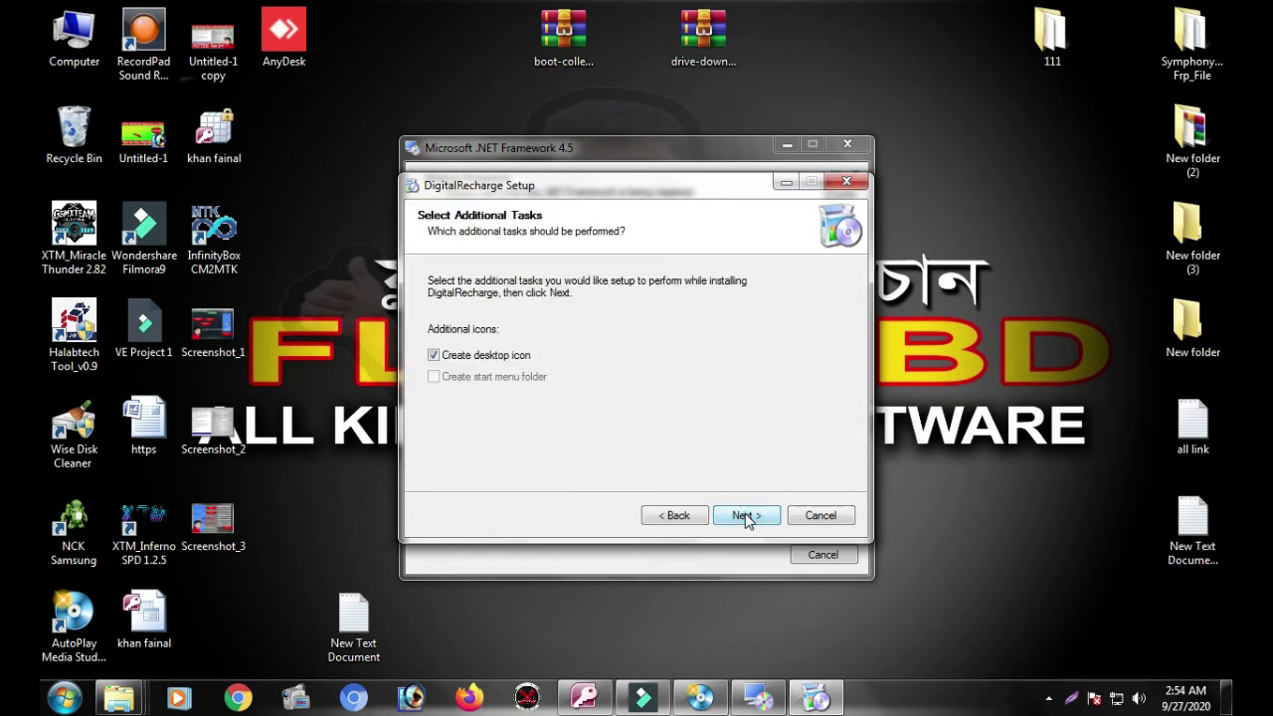
{"action": "left_click", "coordinate": [745, 515]}
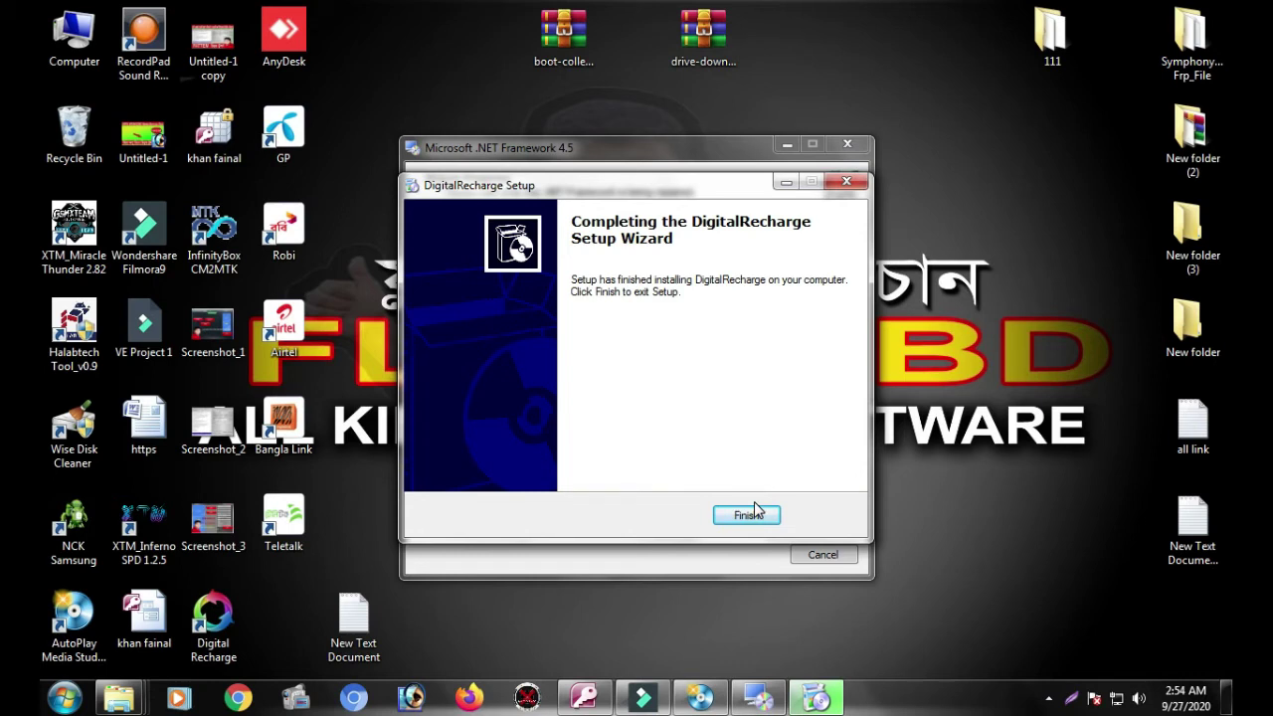
{"action": "left_click", "coordinate": [747, 514]}
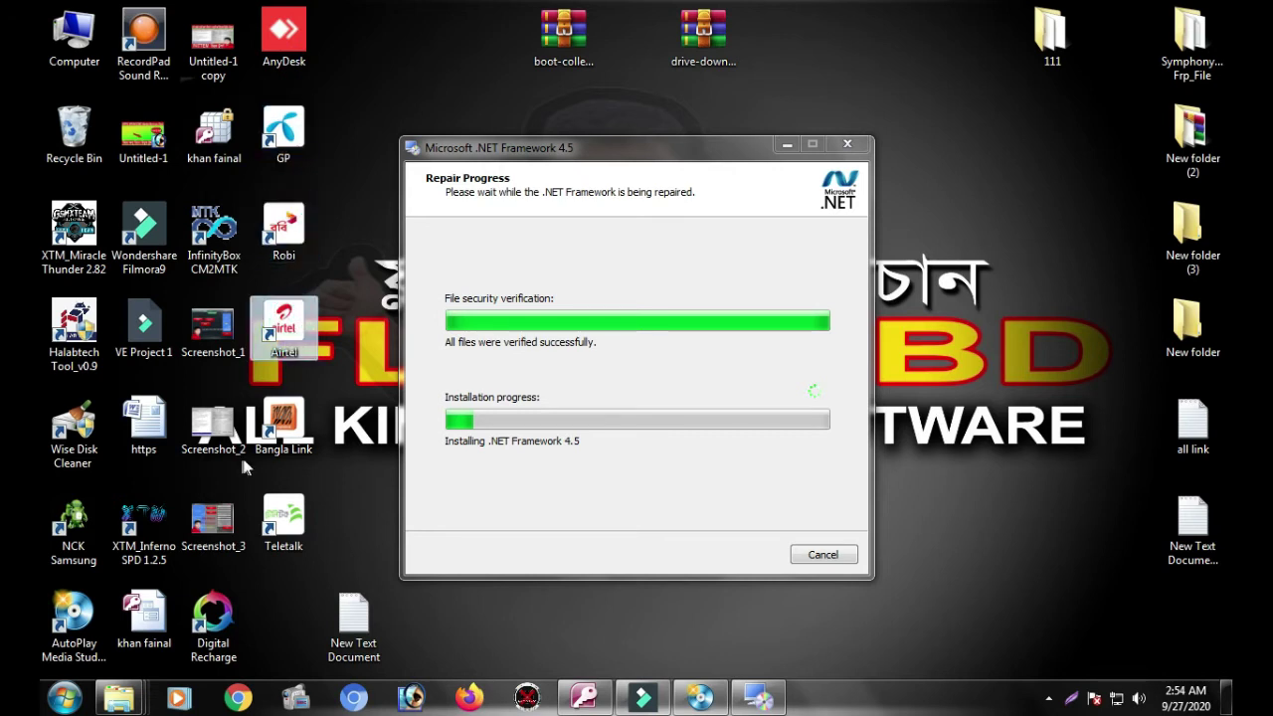
Step: Launch Digital Recharge from its desktop shortcut to bring up the Registration form
{"action": "left_click", "coordinate": [288, 522]}
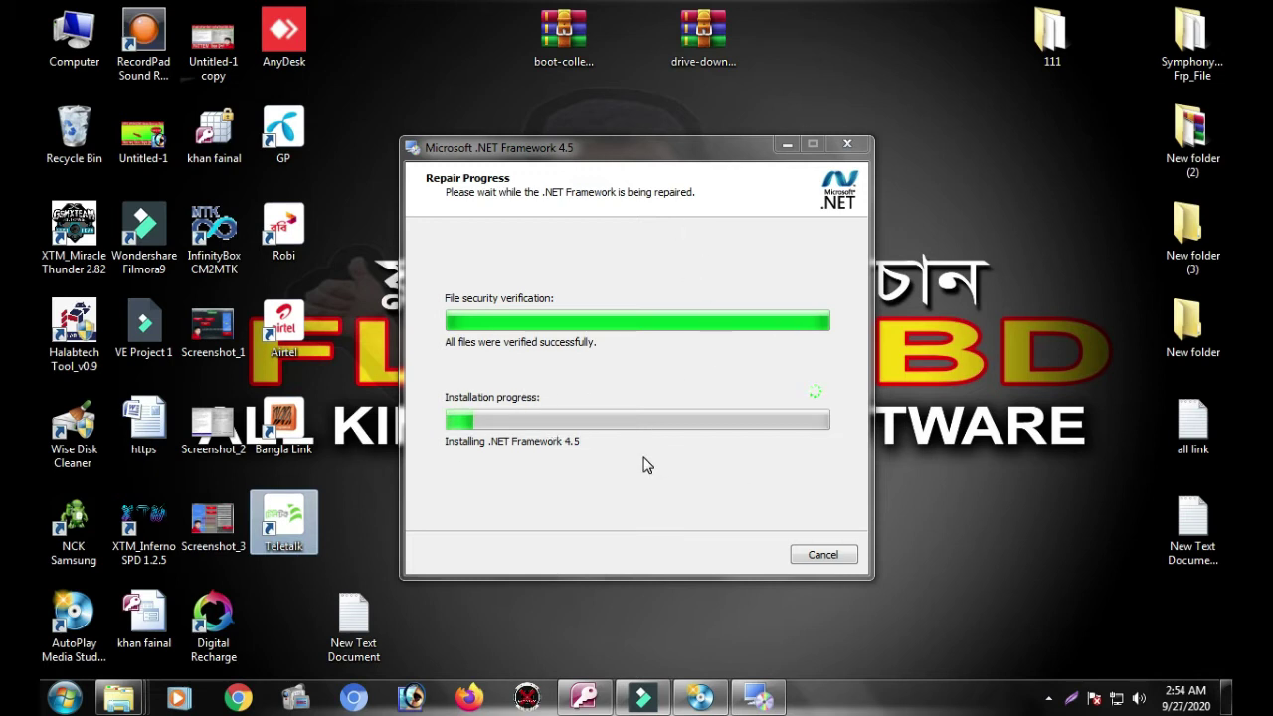
{"action": "right_click", "coordinate": [216, 627]}
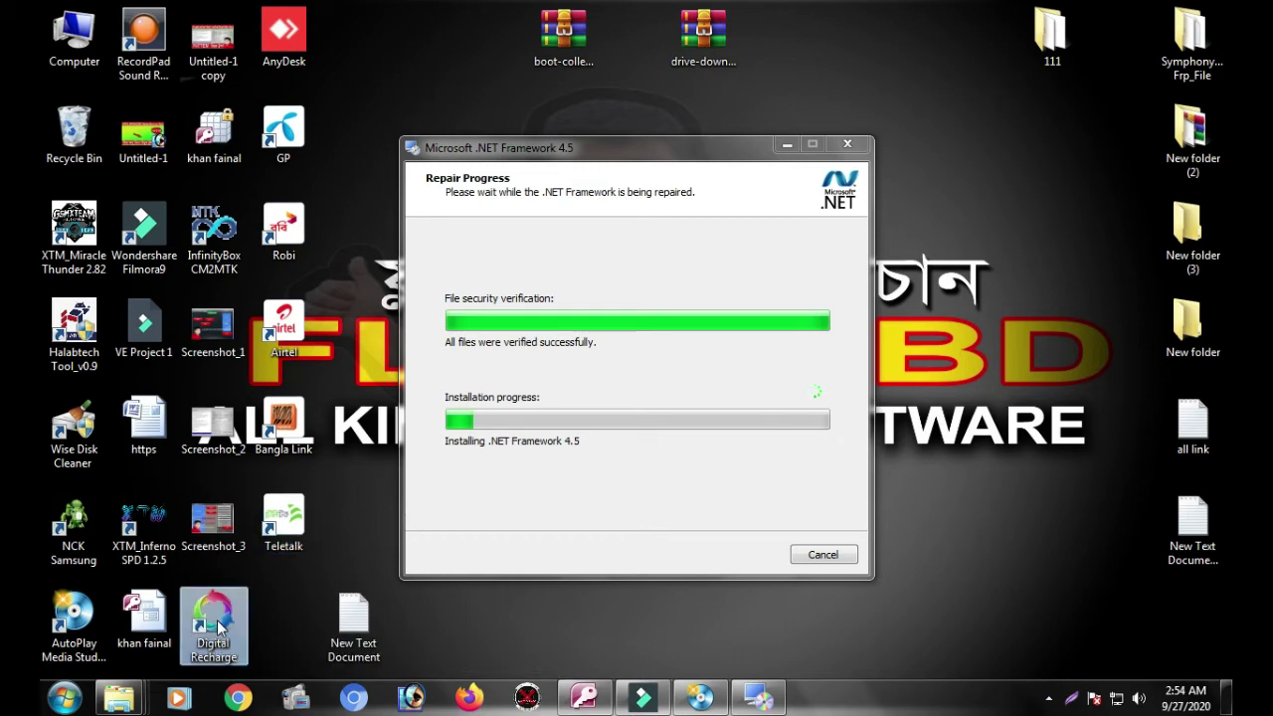
{"action": "left_click", "coordinate": [264, 87]}
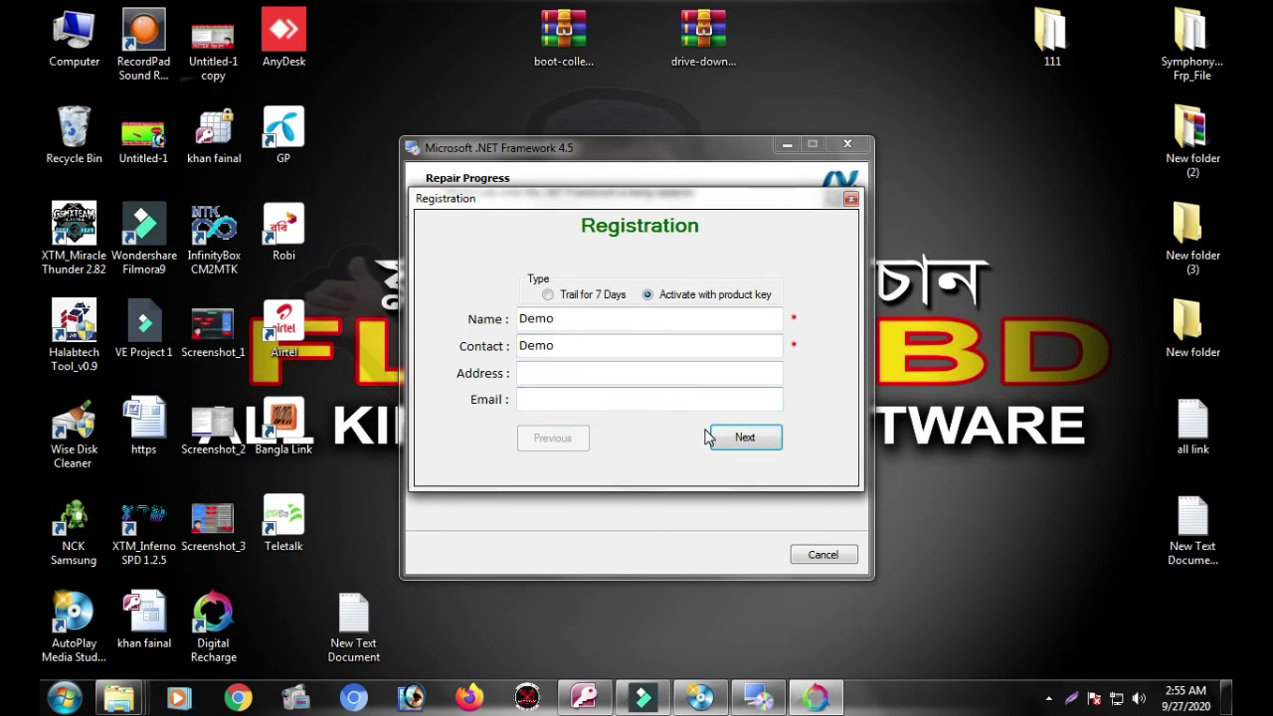
Step: Advance the Registration to the empty Product Key field, then switch to the AutoPlay Media Studio project
{"action": "left_click_drag", "start_coordinate": [583, 196], "coordinate": [573, 218]}
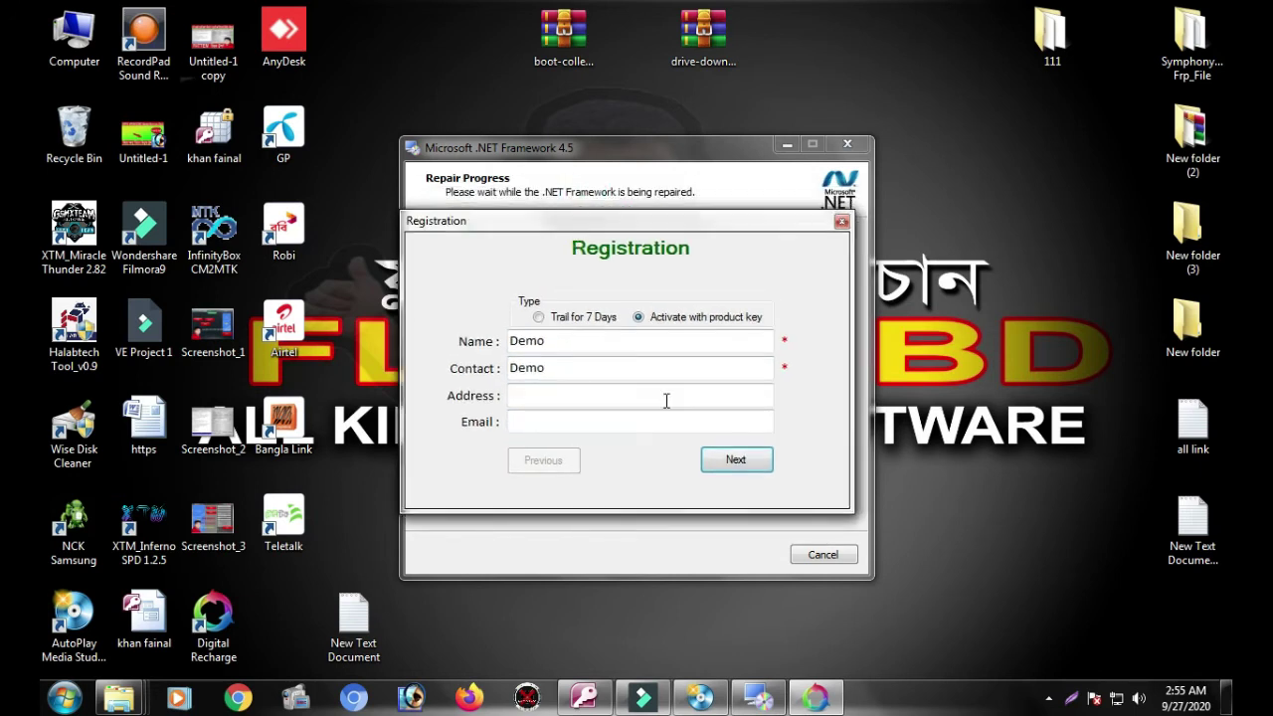
{"action": "left_click", "coordinate": [731, 465]}
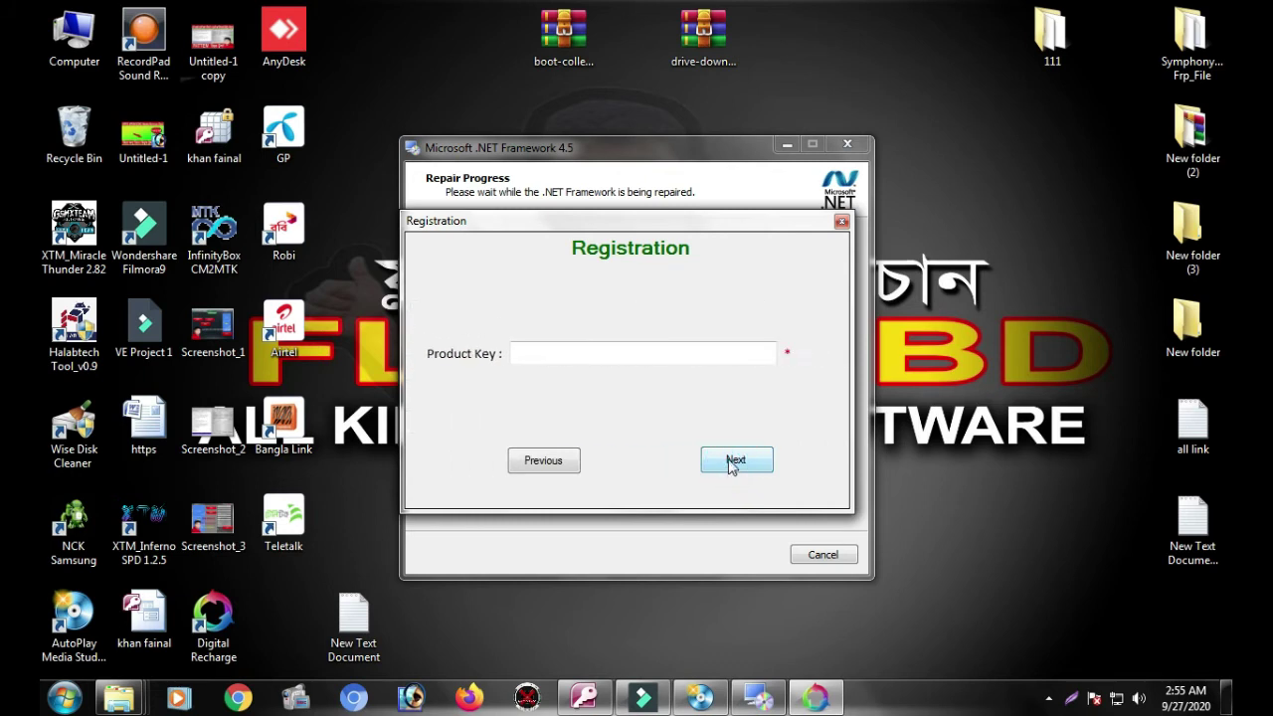
{"action": "left_click", "coordinate": [588, 348]}
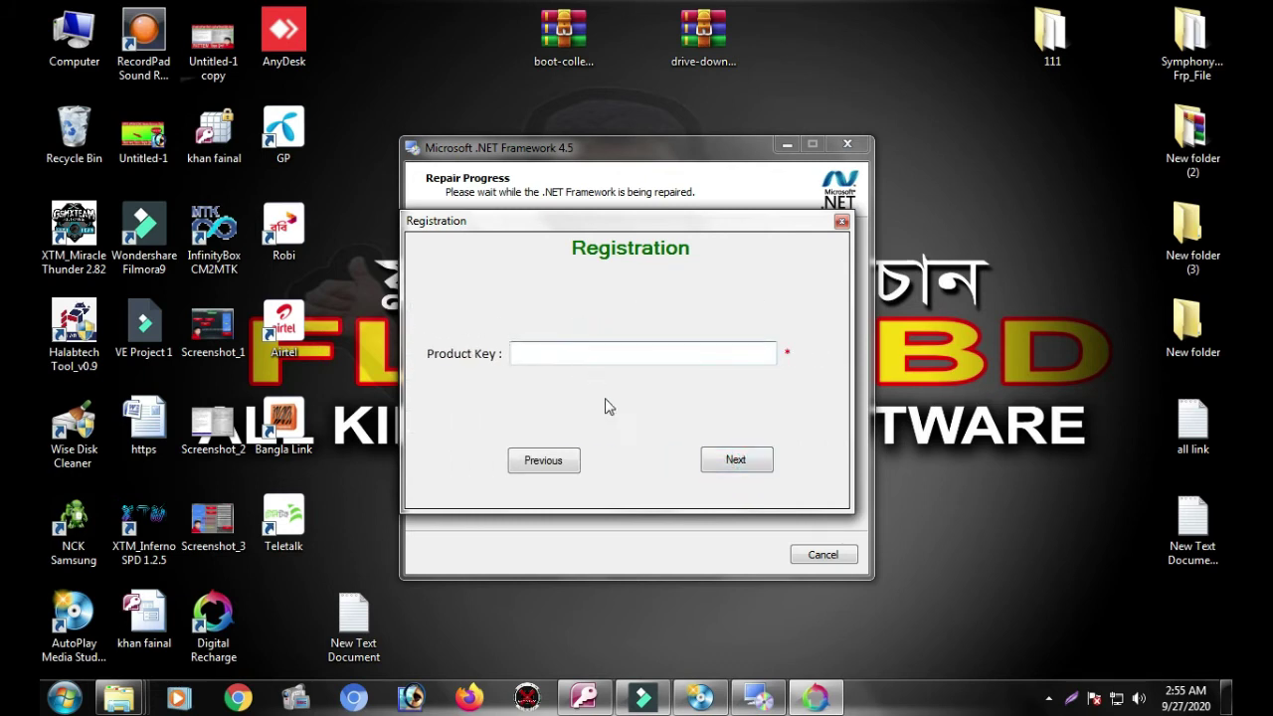
{"action": "left_click", "coordinate": [703, 698]}
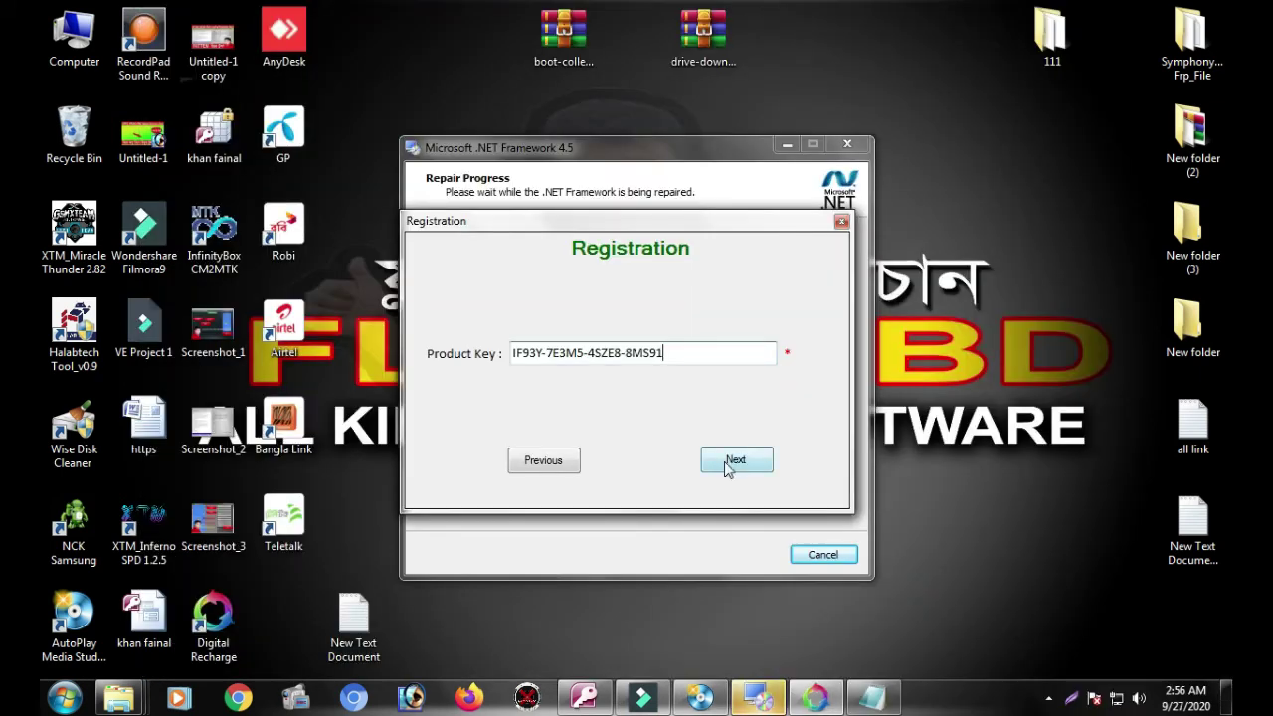
Step: Submit the product key twice, dismissing the 'Key is already used' error each time
{"action": "left_click", "coordinate": [729, 465]}
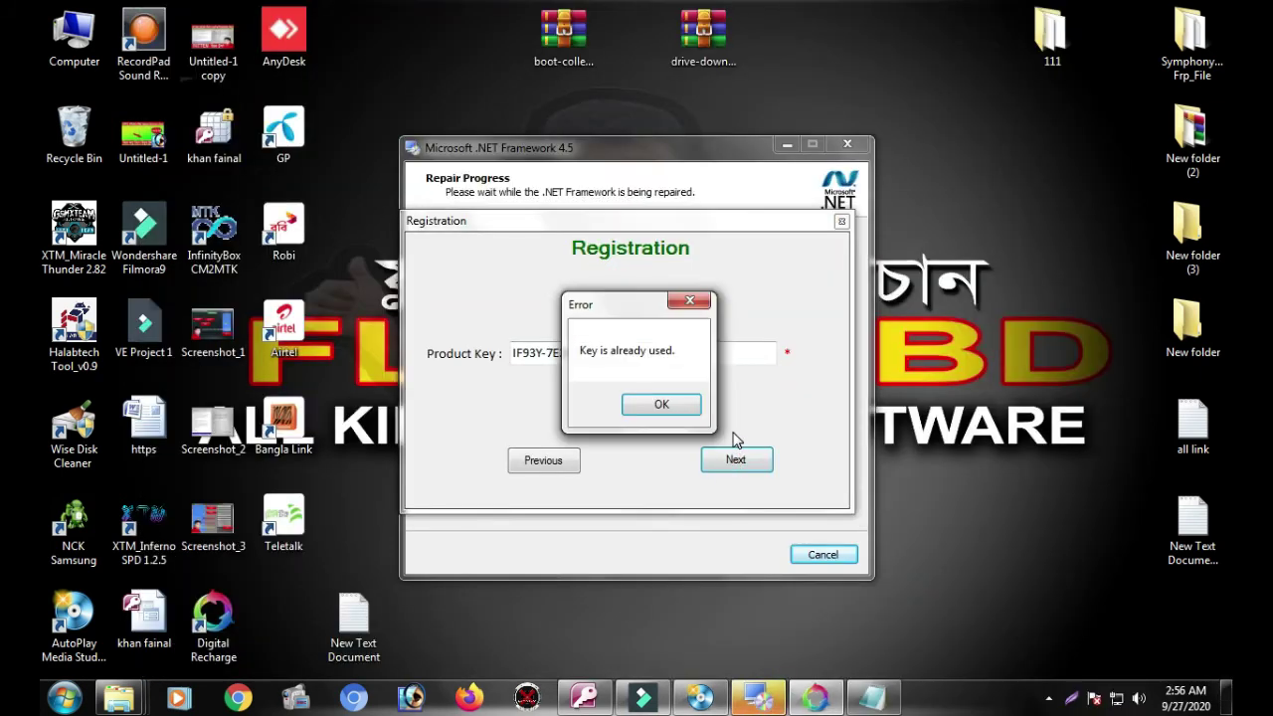
{"action": "left_click", "coordinate": [676, 412]}
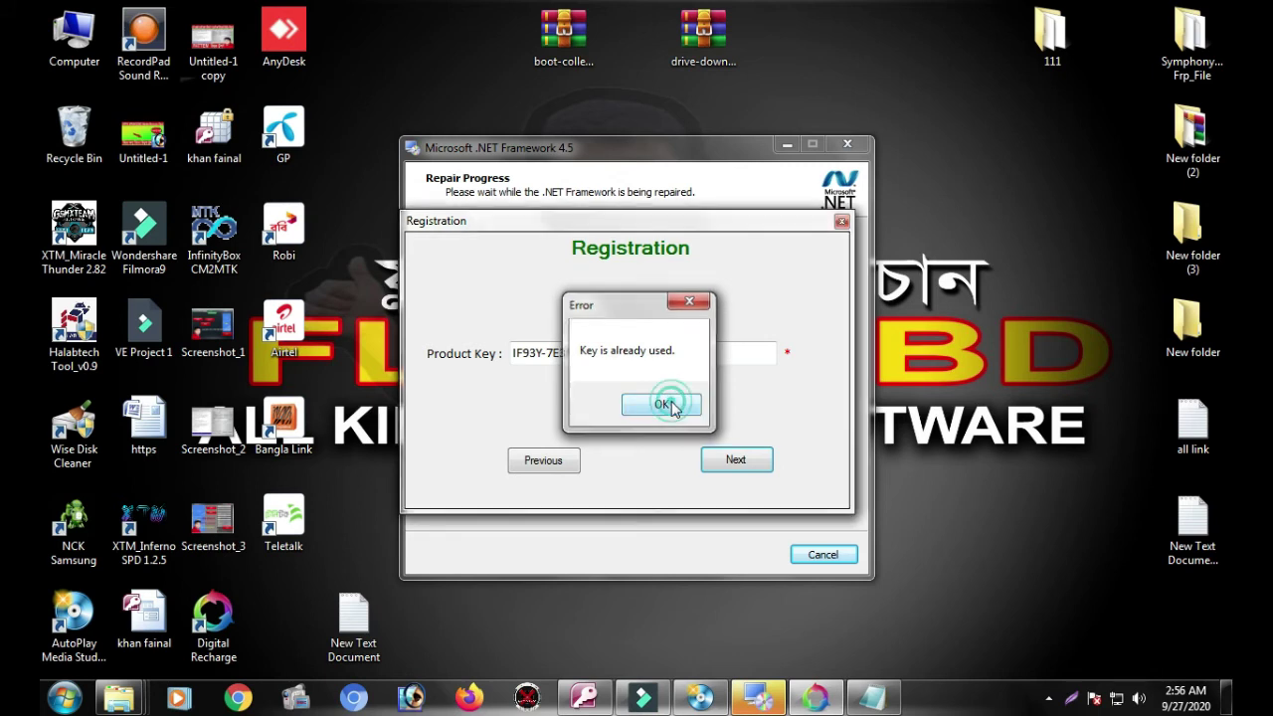
{"action": "left_click", "coordinate": [752, 457]}
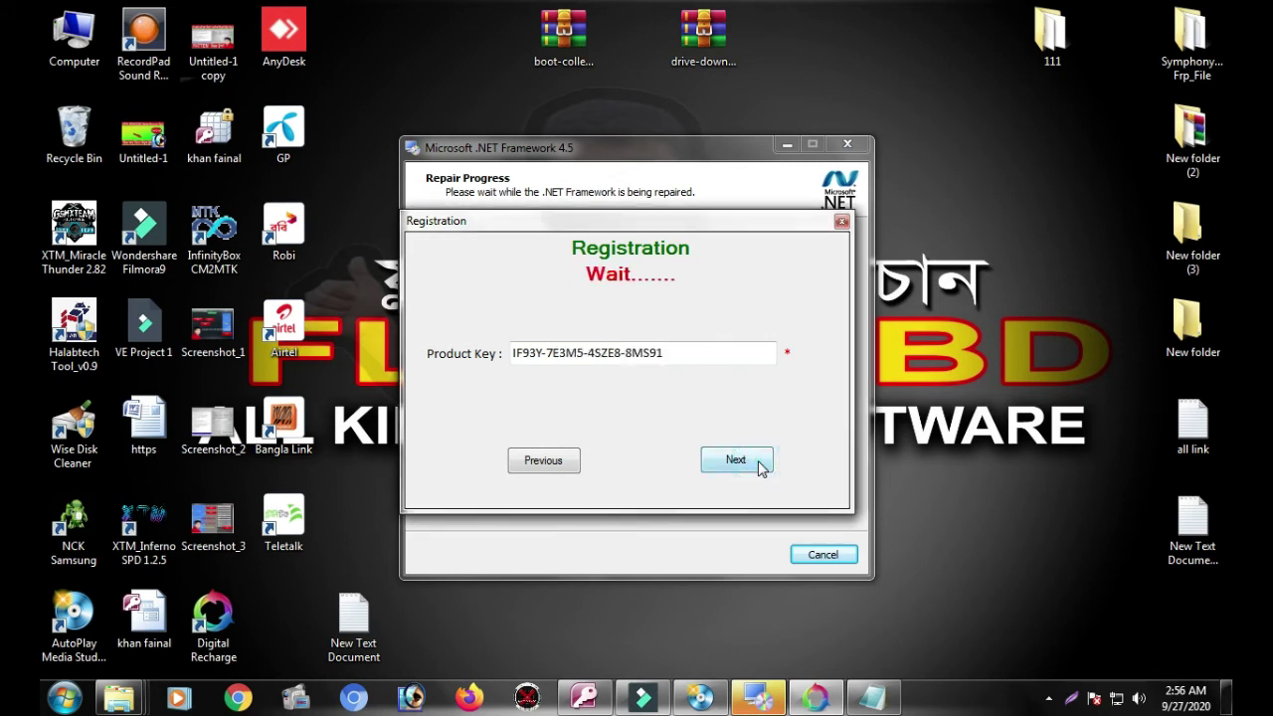
{"action": "left_click", "coordinate": [662, 407]}
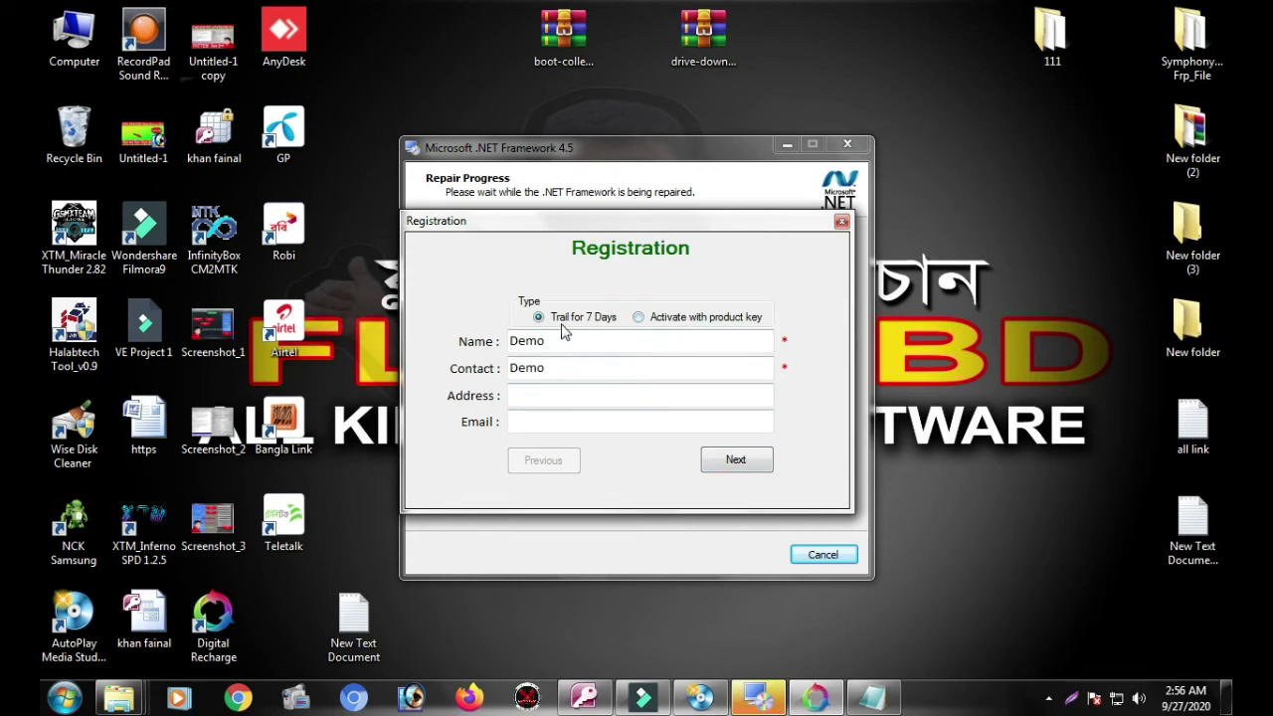
Step: Return to the product key page and retry the key, dismissing the repeated 'already used' errors
{"action": "left_click", "coordinate": [737, 462]}
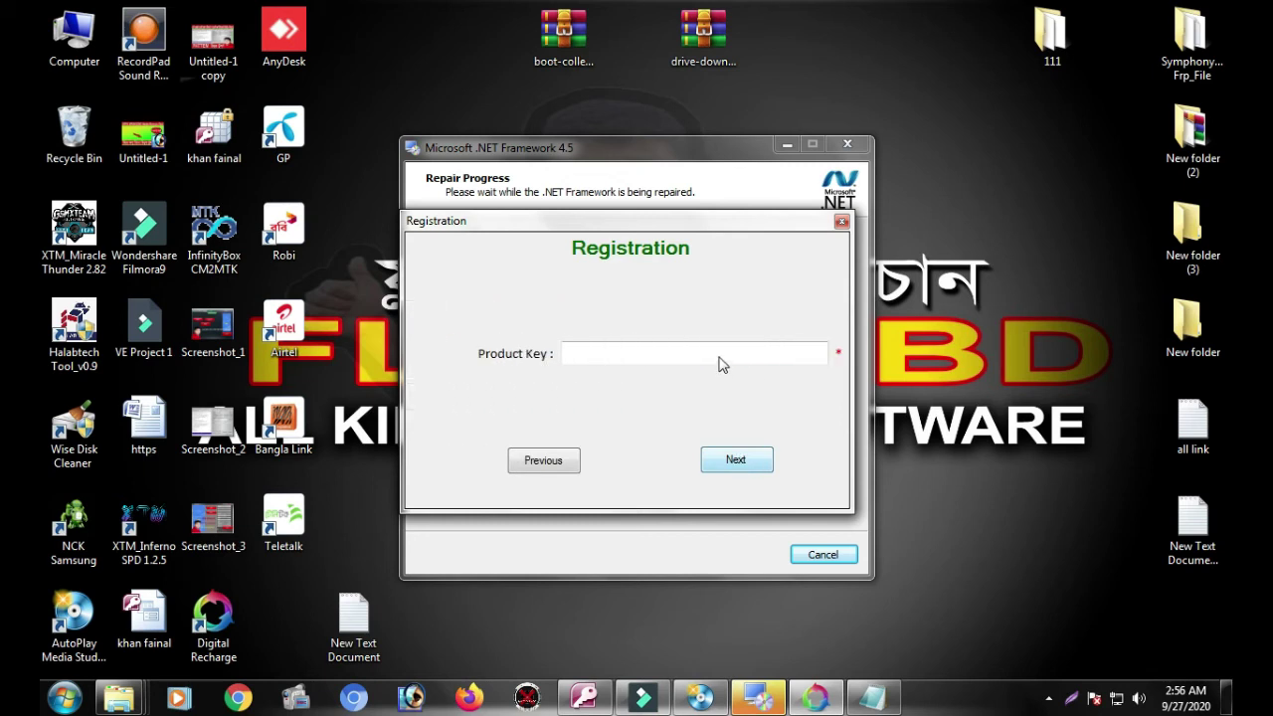
{"action": "left_click", "coordinate": [736, 465]}
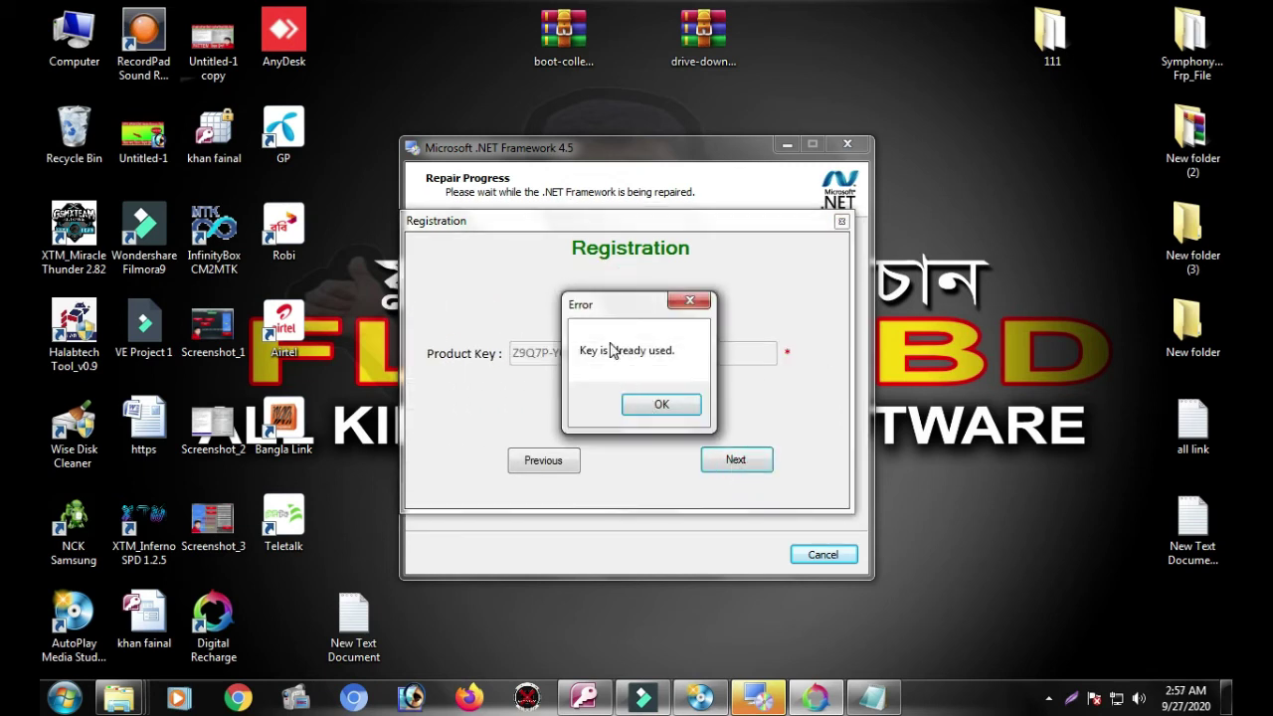
{"action": "left_click", "coordinate": [664, 407]}
{"action": "left_click", "coordinate": [741, 457]}
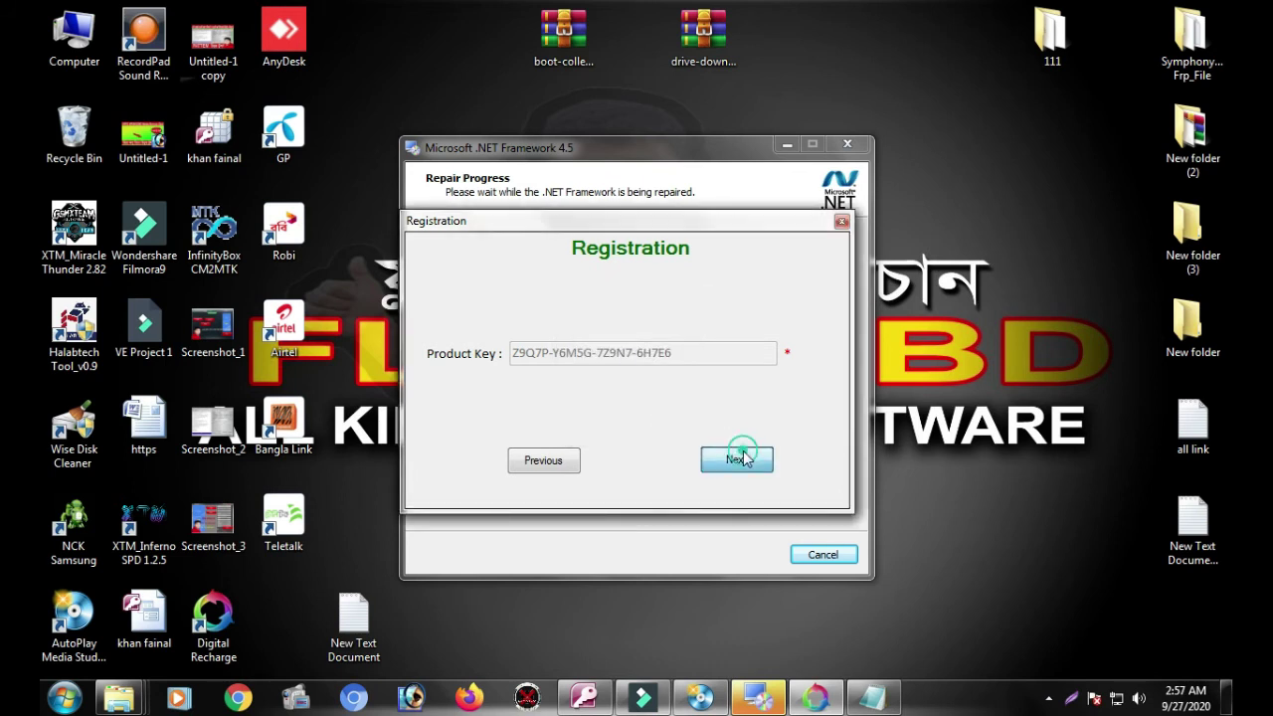
{"action": "left_click", "coordinate": [656, 404]}
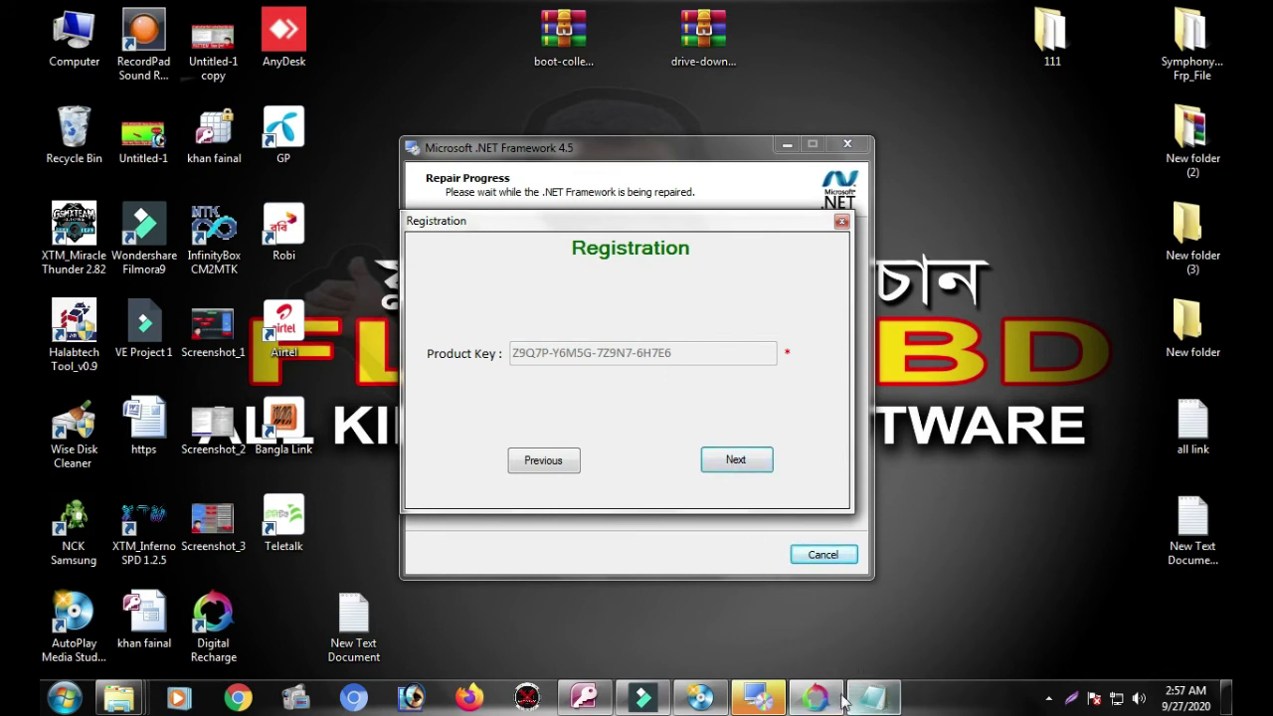
{"action": "mouse_move", "coordinate": [725, 689]}
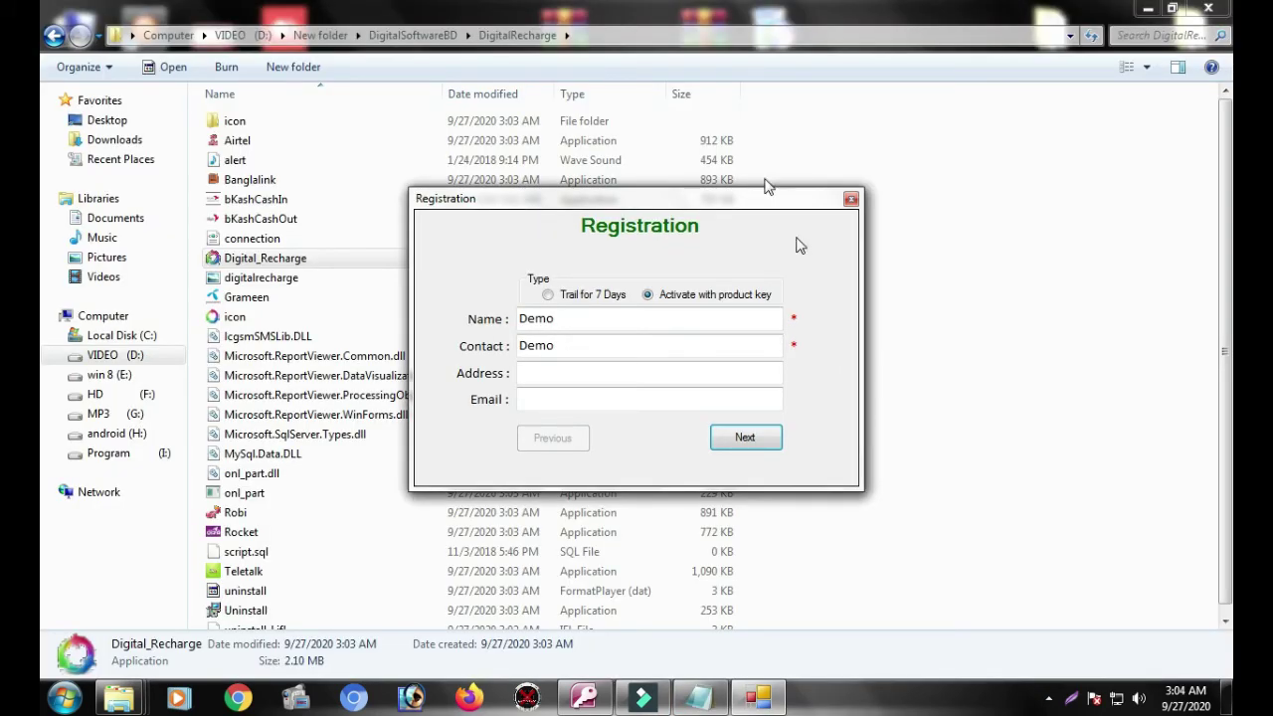
Step: Select Trail for 7 Days on the Registration form, then close it and cancel renaming Rocket
{"action": "left_click", "coordinate": [535, 381]}
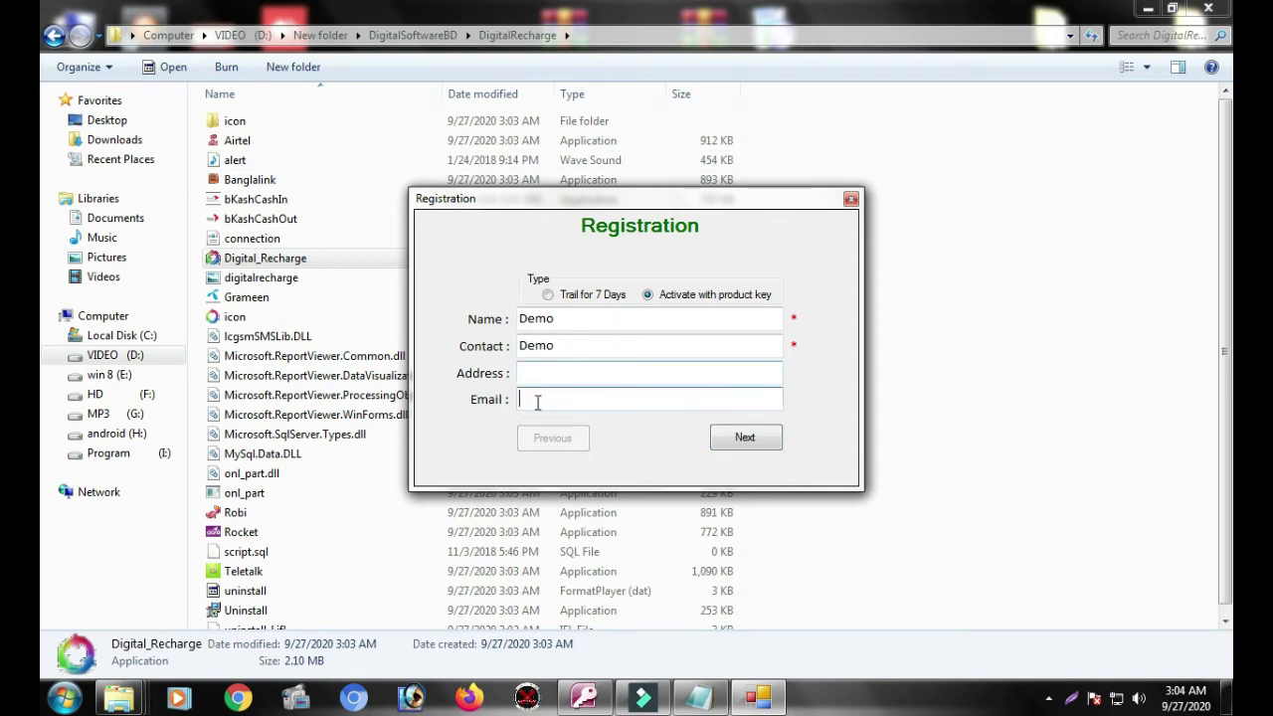
{"action": "left_click", "coordinate": [537, 399]}
{"action": "left_click", "coordinate": [548, 296]}
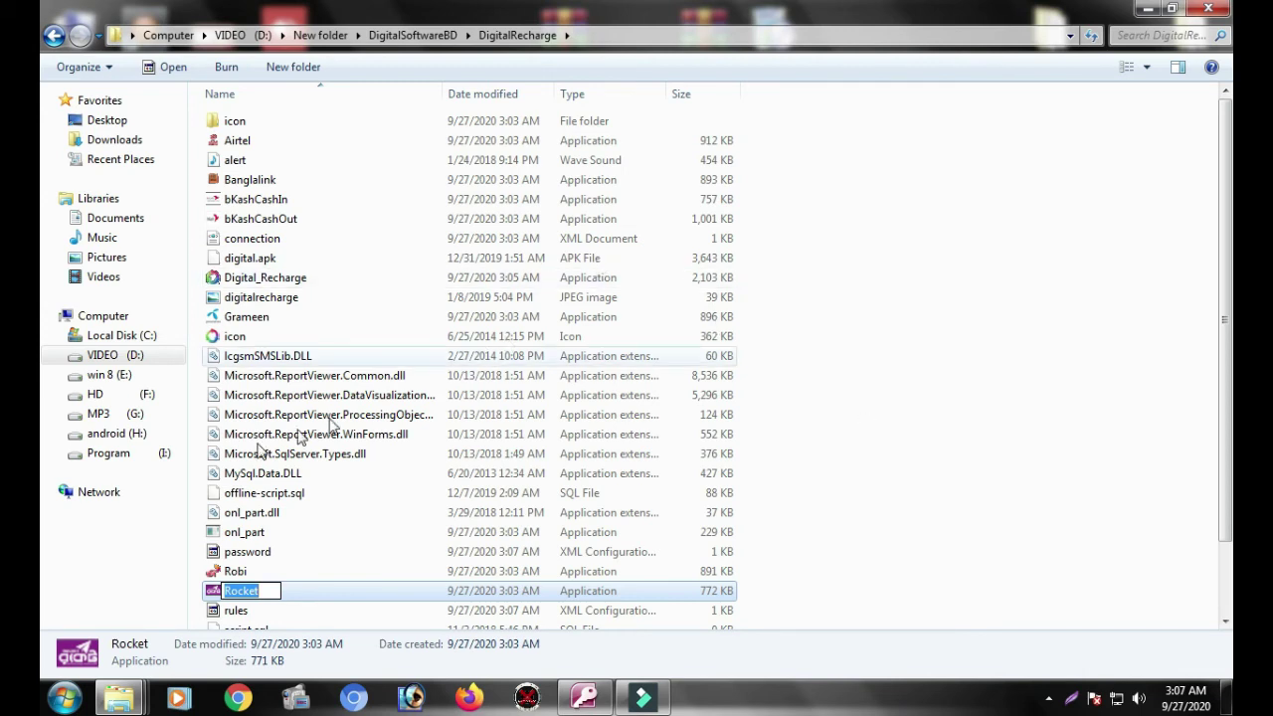
{"action": "left_click", "coordinate": [361, 589]}
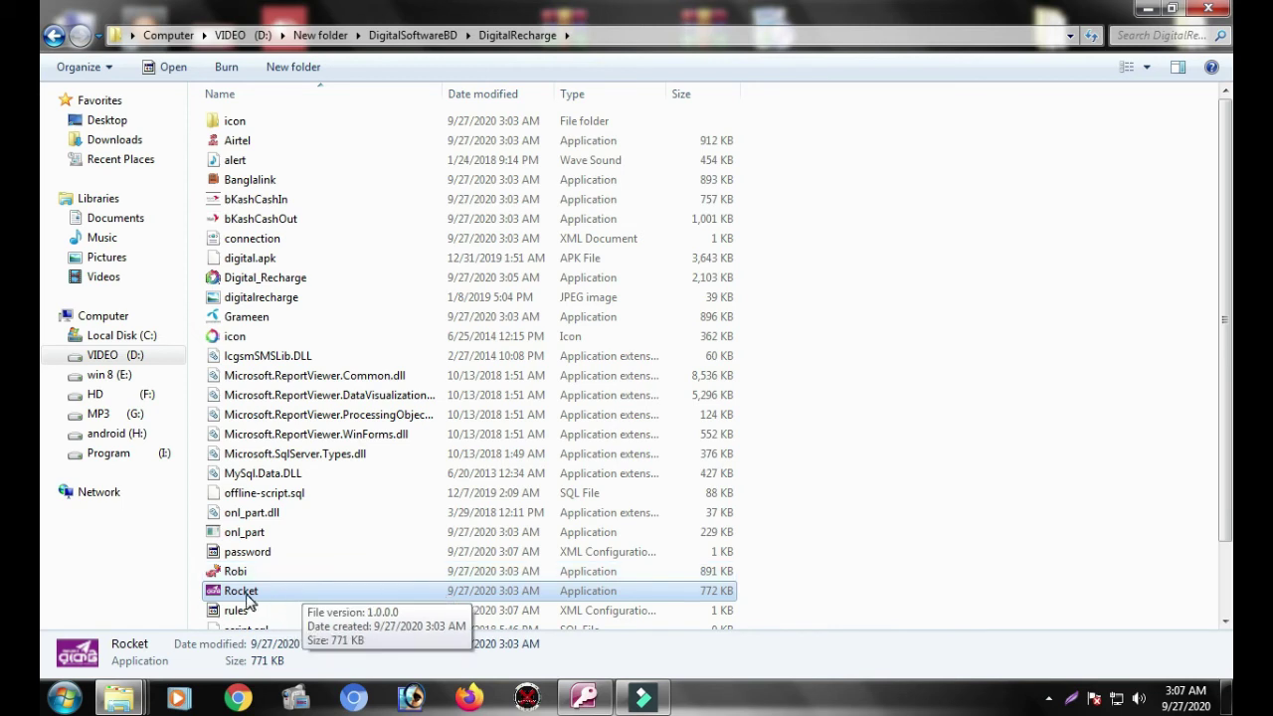
Step: Launch Rocket, save 'admin' as its domain, and open the Grameen program from the folder
{"action": "double_click", "coordinate": [243, 594]}
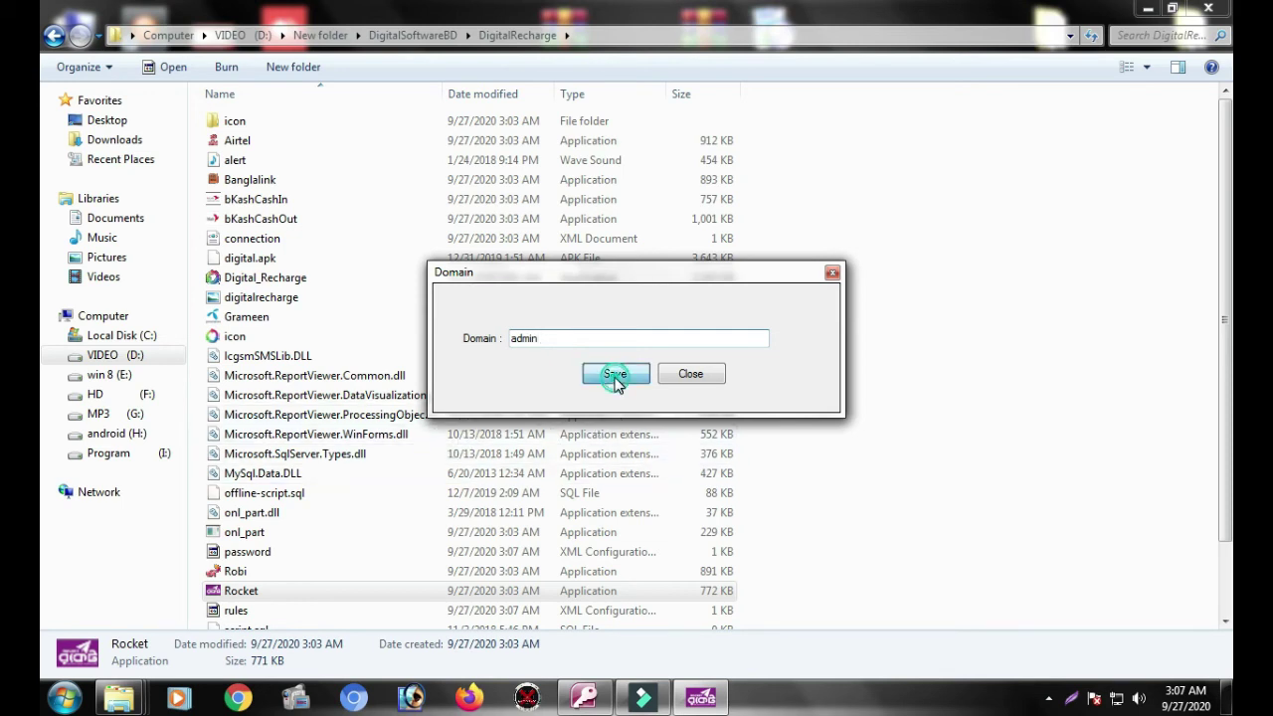
{"action": "left_click", "coordinate": [615, 374]}
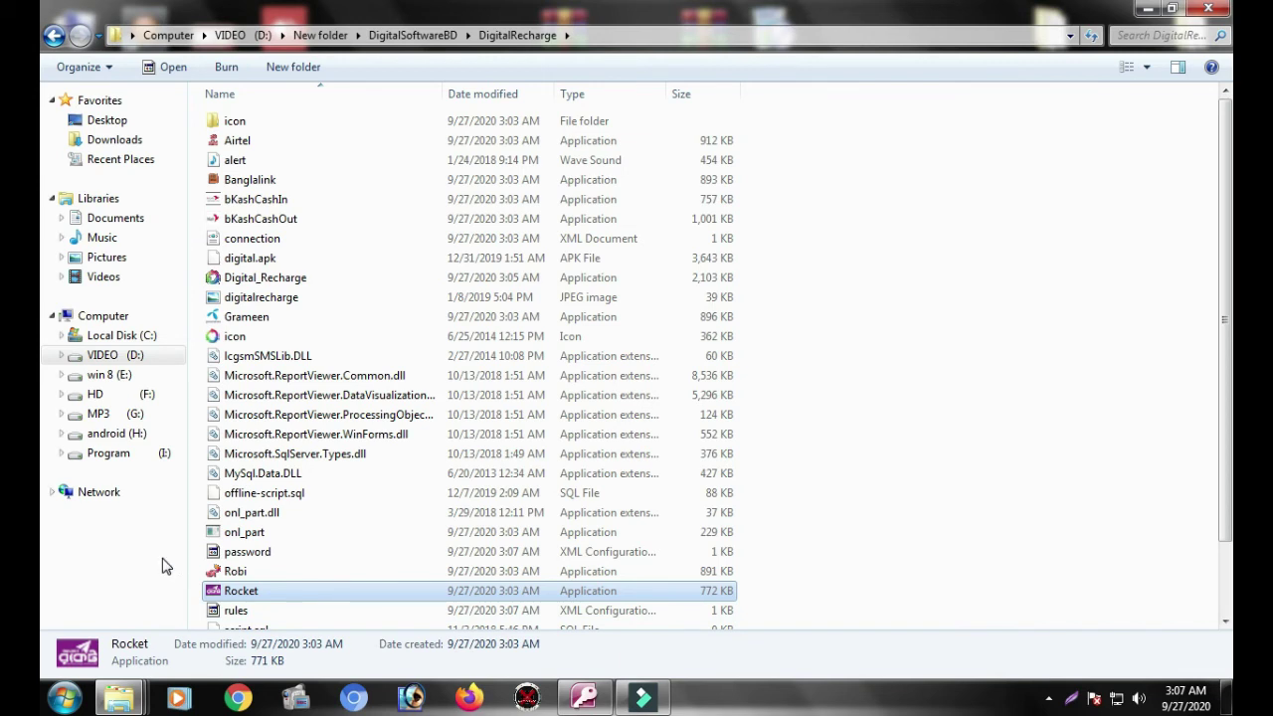
{"action": "left_click", "coordinate": [217, 316]}
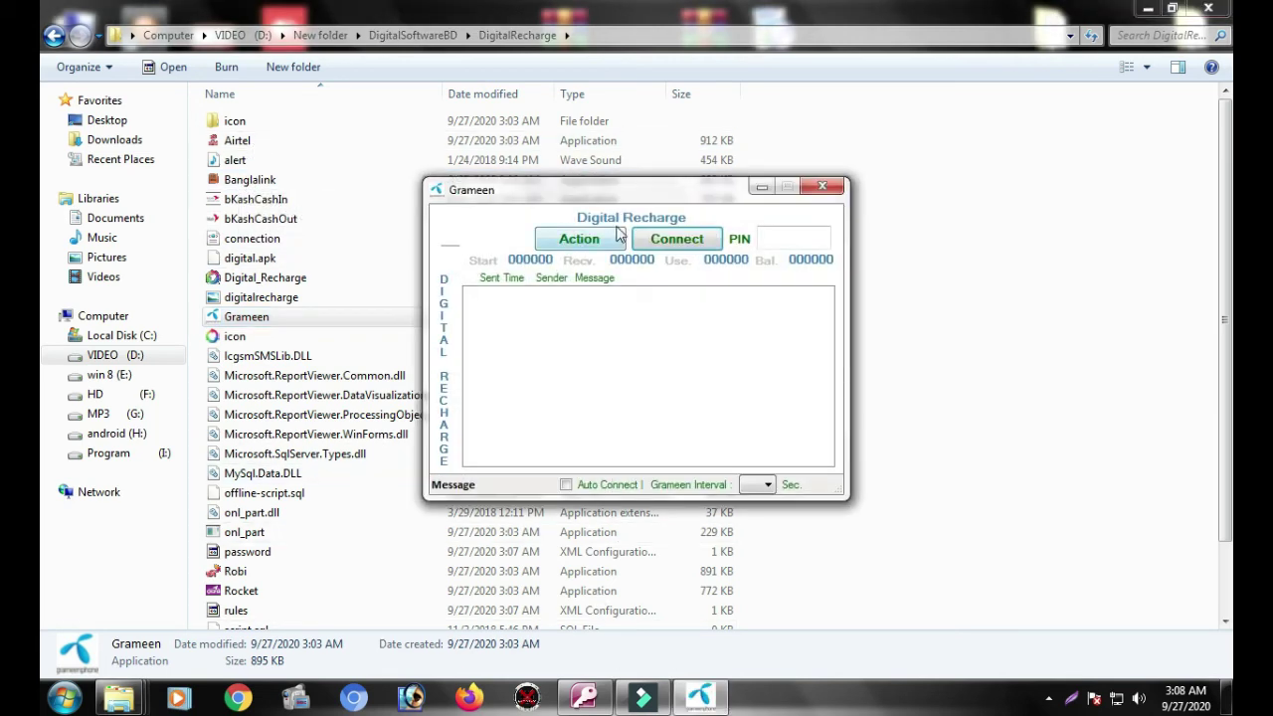
Step: Try connecting Grameen, dismiss the missing PIN message, and bind the Action rules to USSD
{"action": "left_click", "coordinate": [672, 246]}
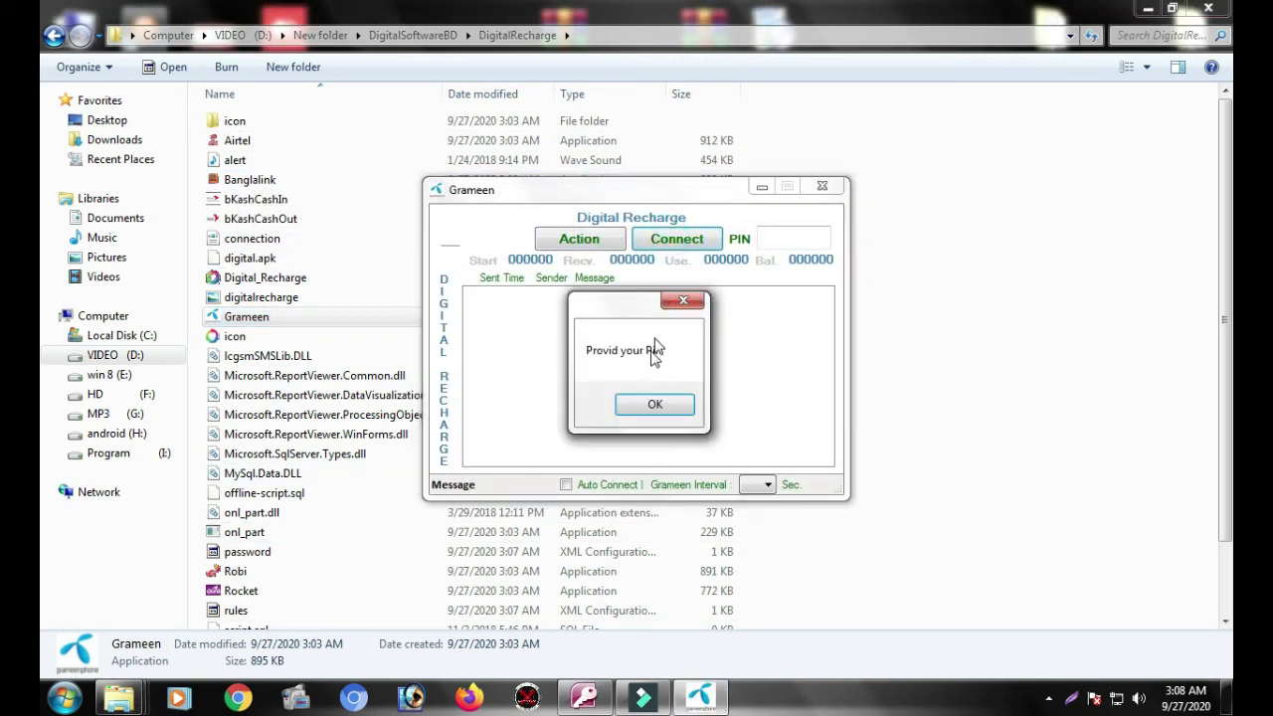
{"action": "left_click", "coordinate": [651, 403]}
{"action": "left_click", "coordinate": [591, 242]}
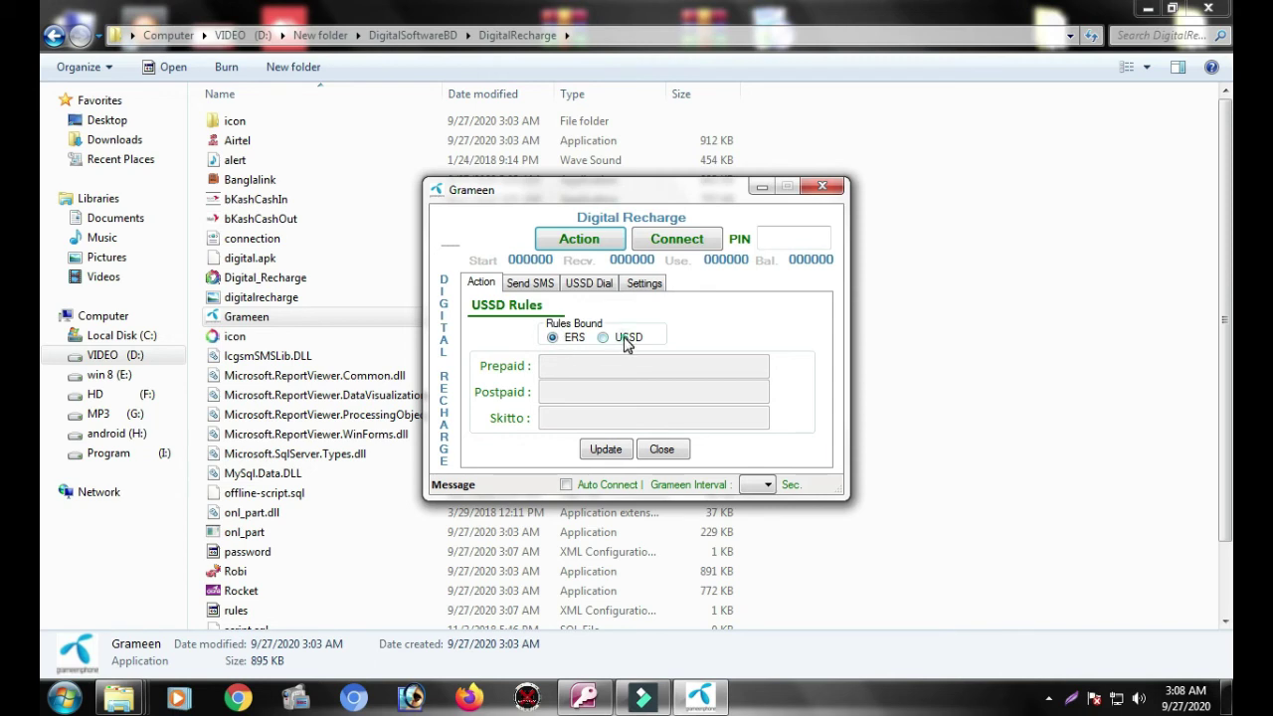
{"action": "left_click", "coordinate": [603, 337]}
Step: Look through the Send SMS, USSD Dial and Settings panels, then close the Grameen window
{"action": "left_click", "coordinate": [534, 283]}
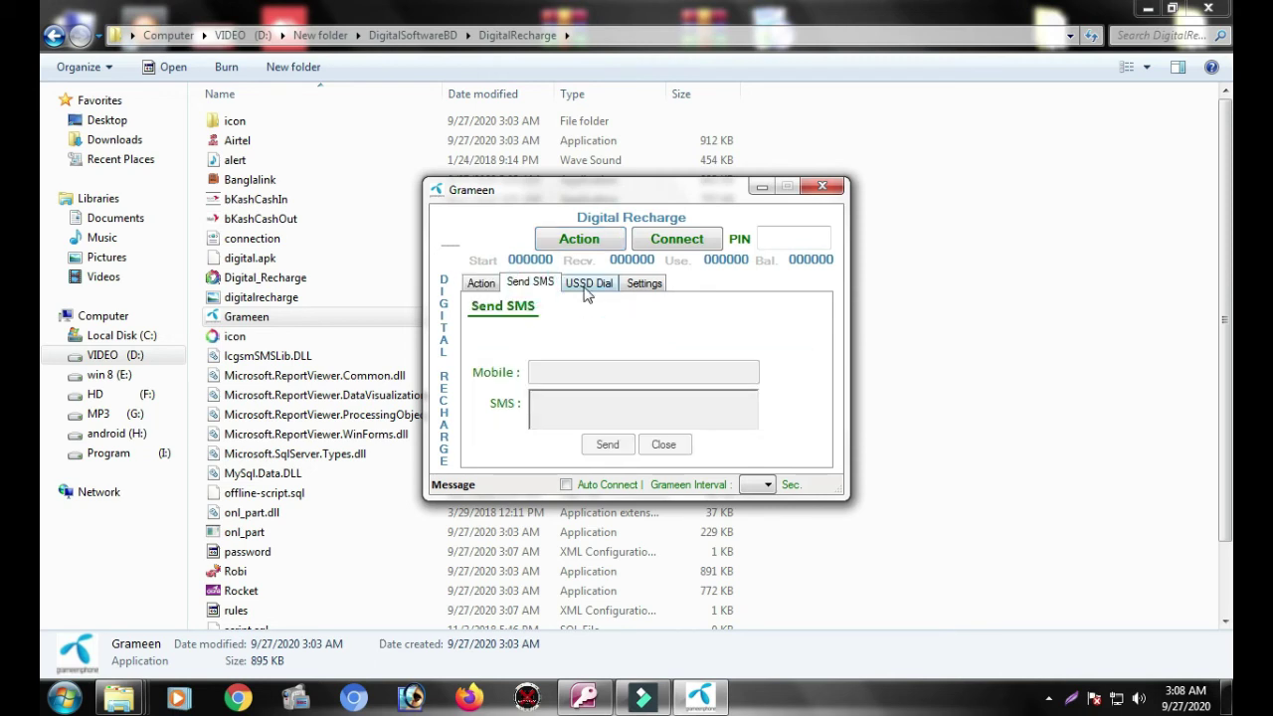
{"action": "left_click", "coordinate": [586, 285]}
{"action": "left_click", "coordinate": [637, 284]}
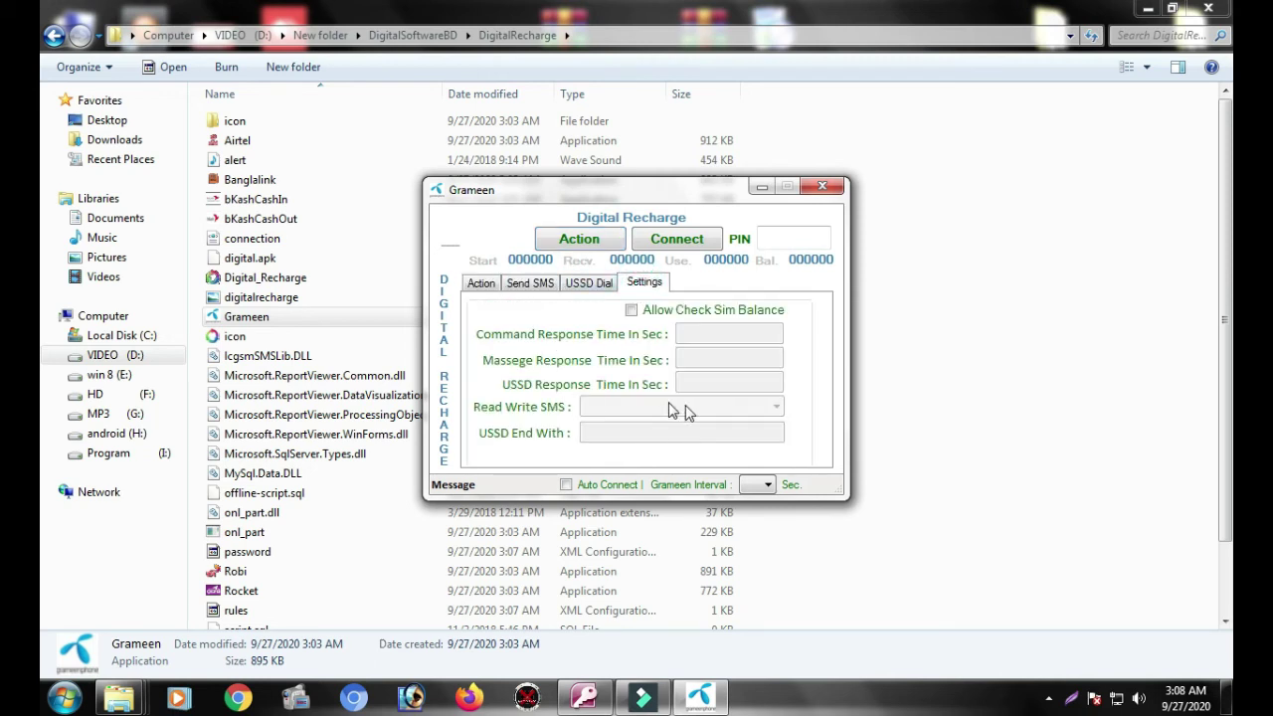
{"action": "left_click", "coordinate": [515, 285]}
{"action": "left_click", "coordinate": [822, 187]}
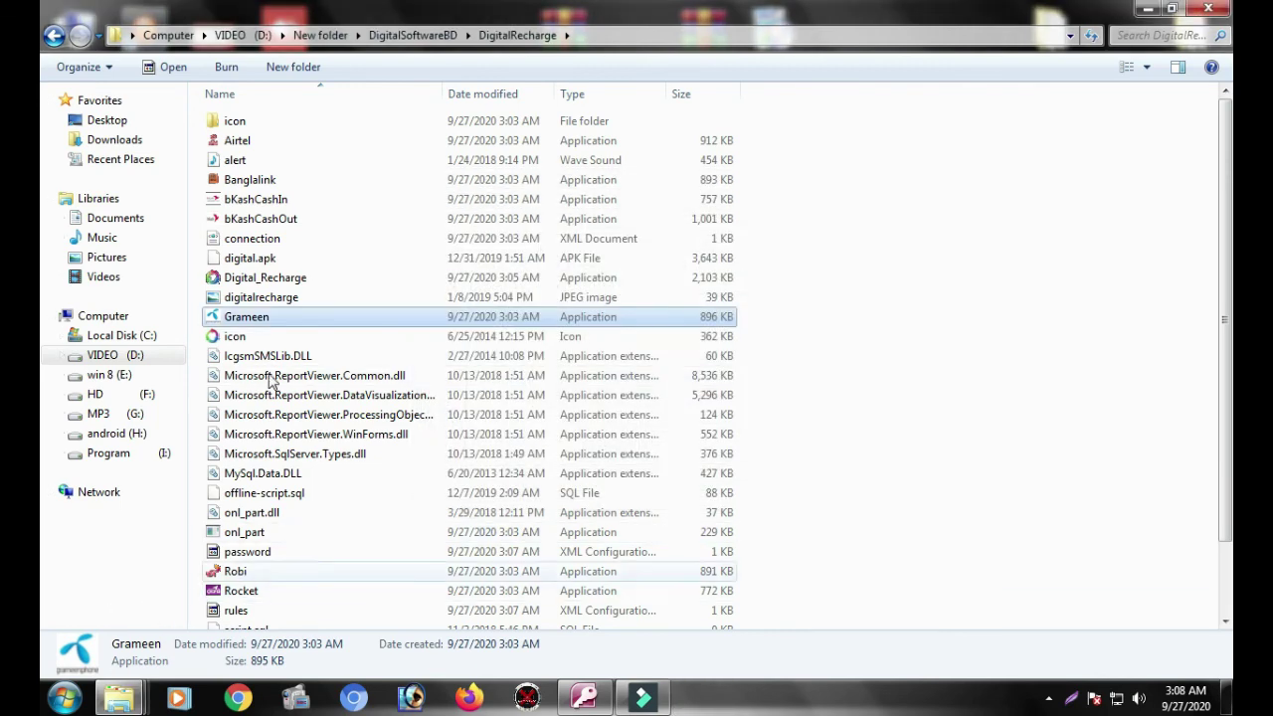
Step: Run Digital_Recharge as administrator and dismiss the 'System Initialization Faild' error
{"action": "left_click", "coordinate": [283, 284]}
{"action": "right_click", "coordinate": [283, 288]}
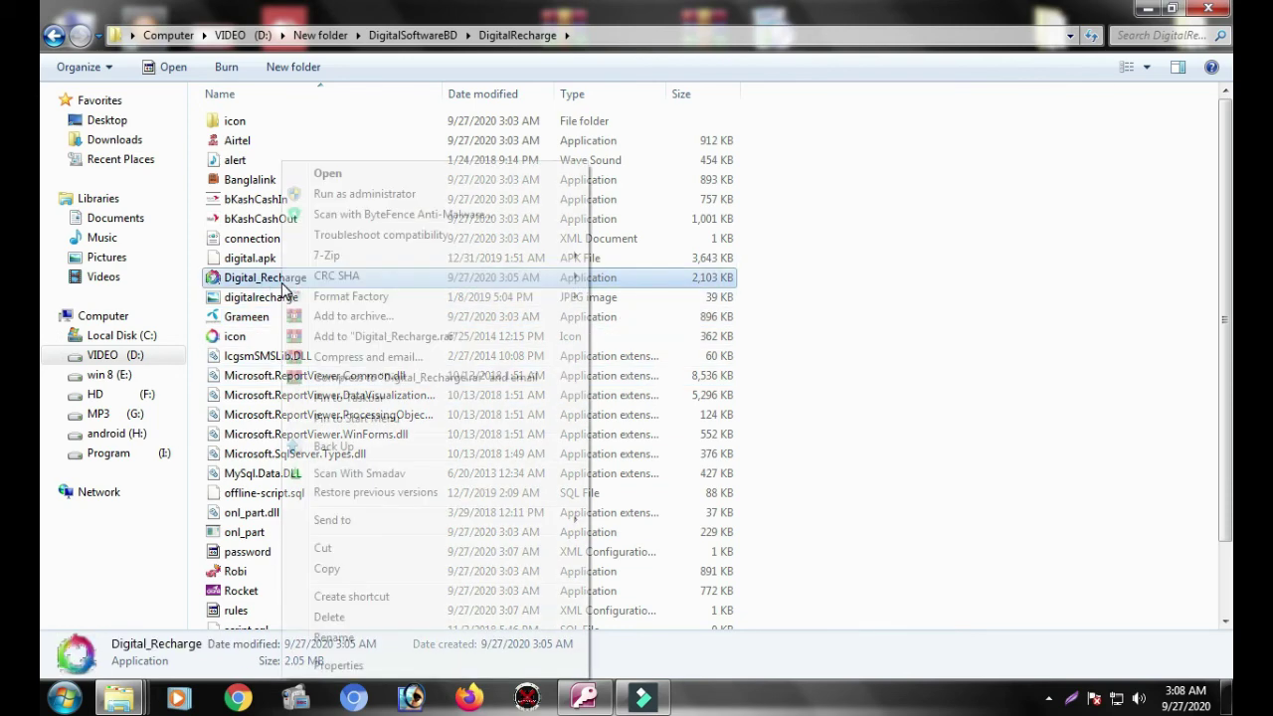
{"action": "left_click", "coordinate": [346, 195]}
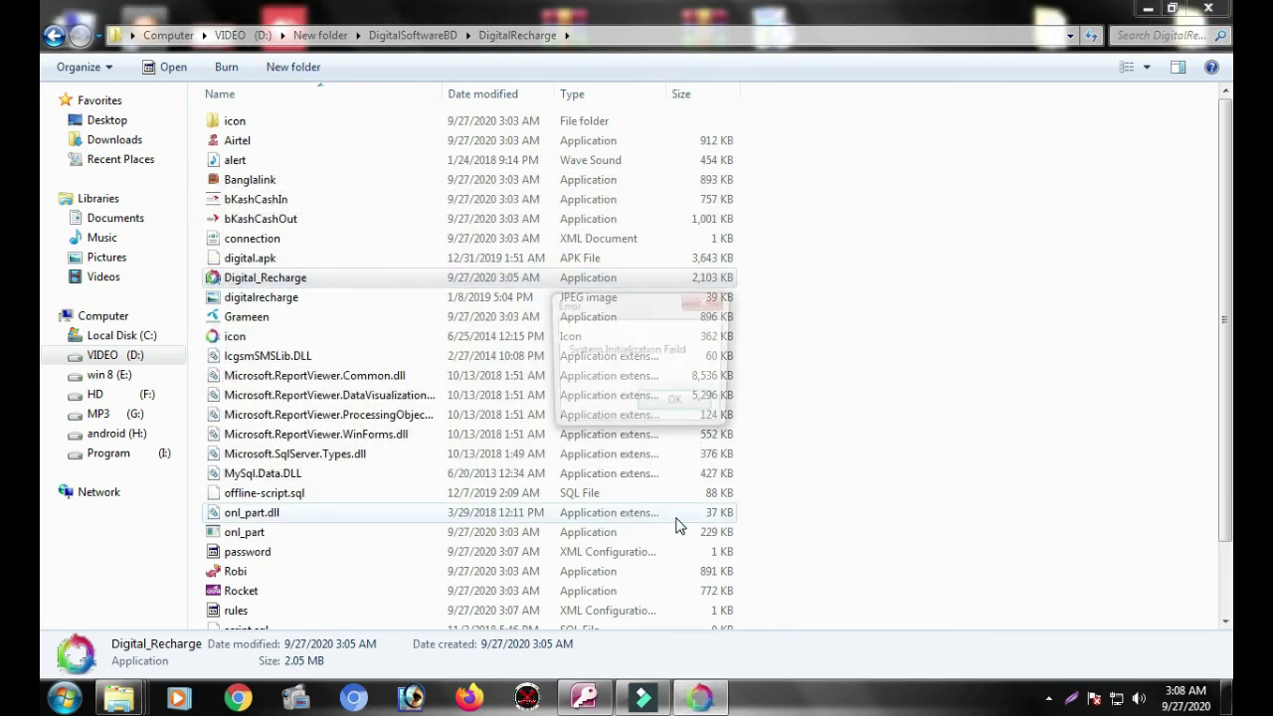
{"action": "left_click", "coordinate": [694, 406]}
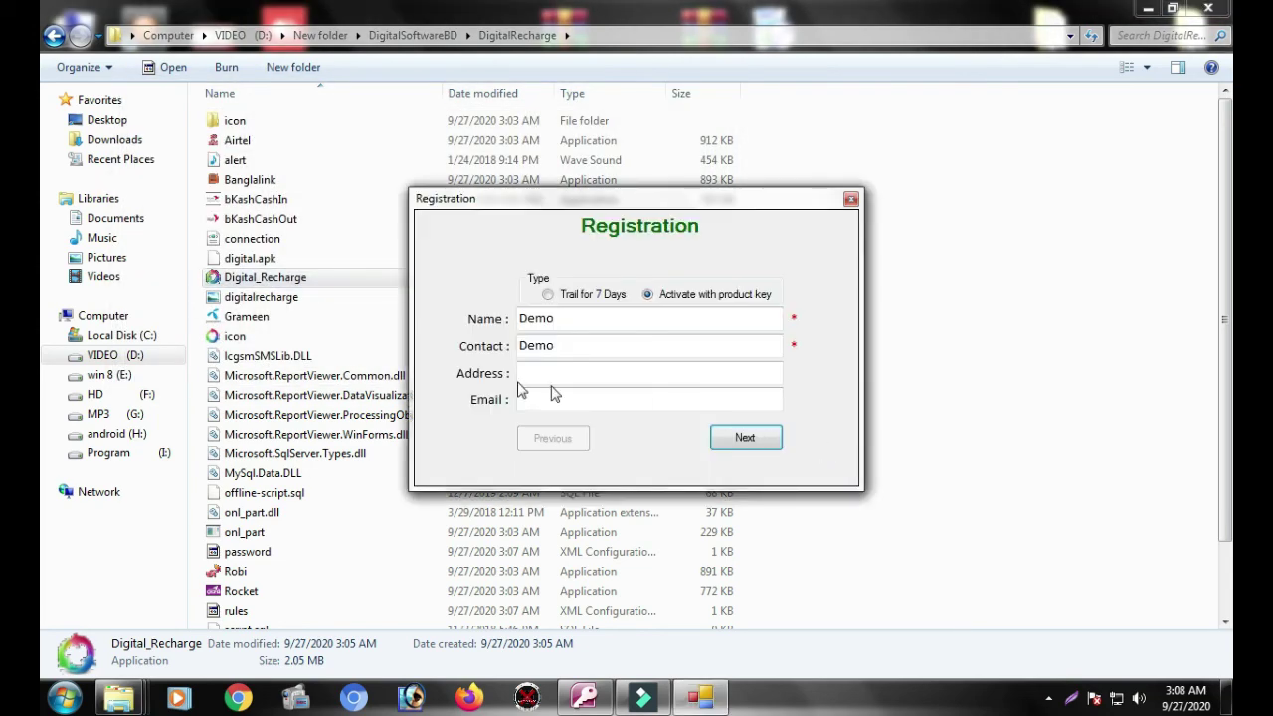
Step: Choose the 7-day trial, enter address 'dhaka' and the contact e-mail, and advance to the Product Key page
{"action": "left_click", "coordinate": [550, 295]}
{"action": "left_click", "coordinate": [602, 372]}
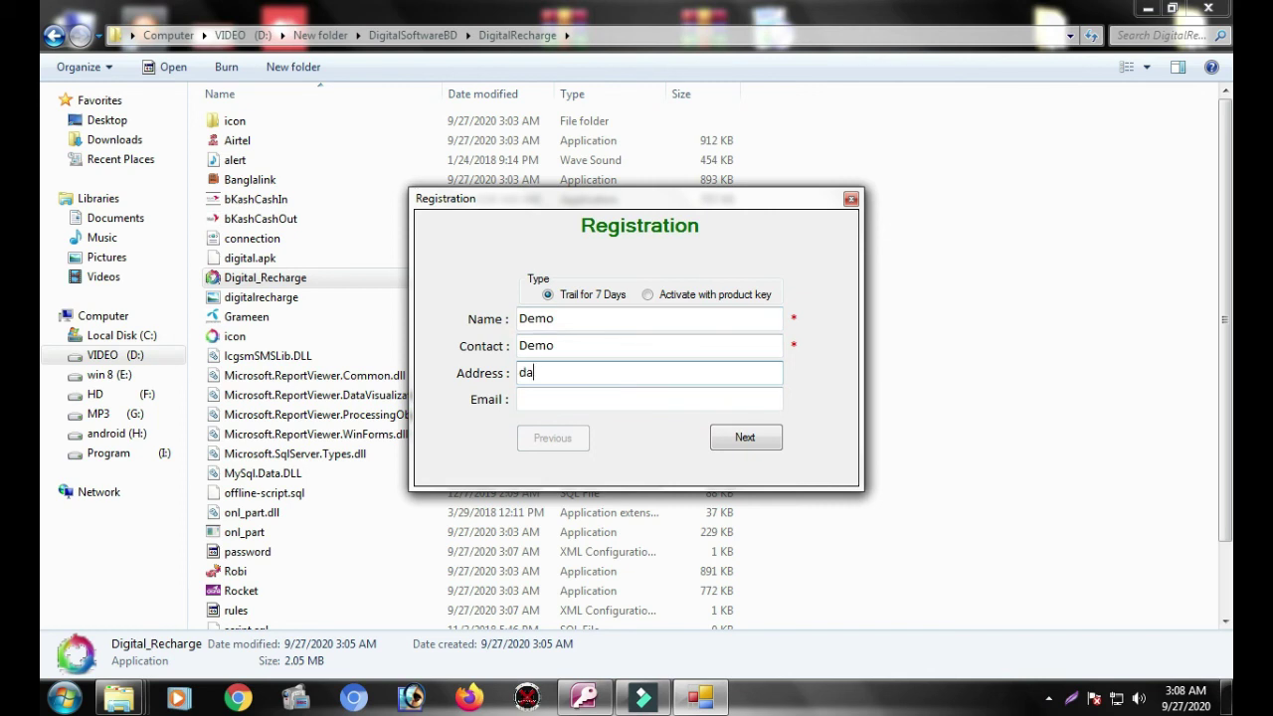
{"action": "left_click", "coordinate": [629, 398]}
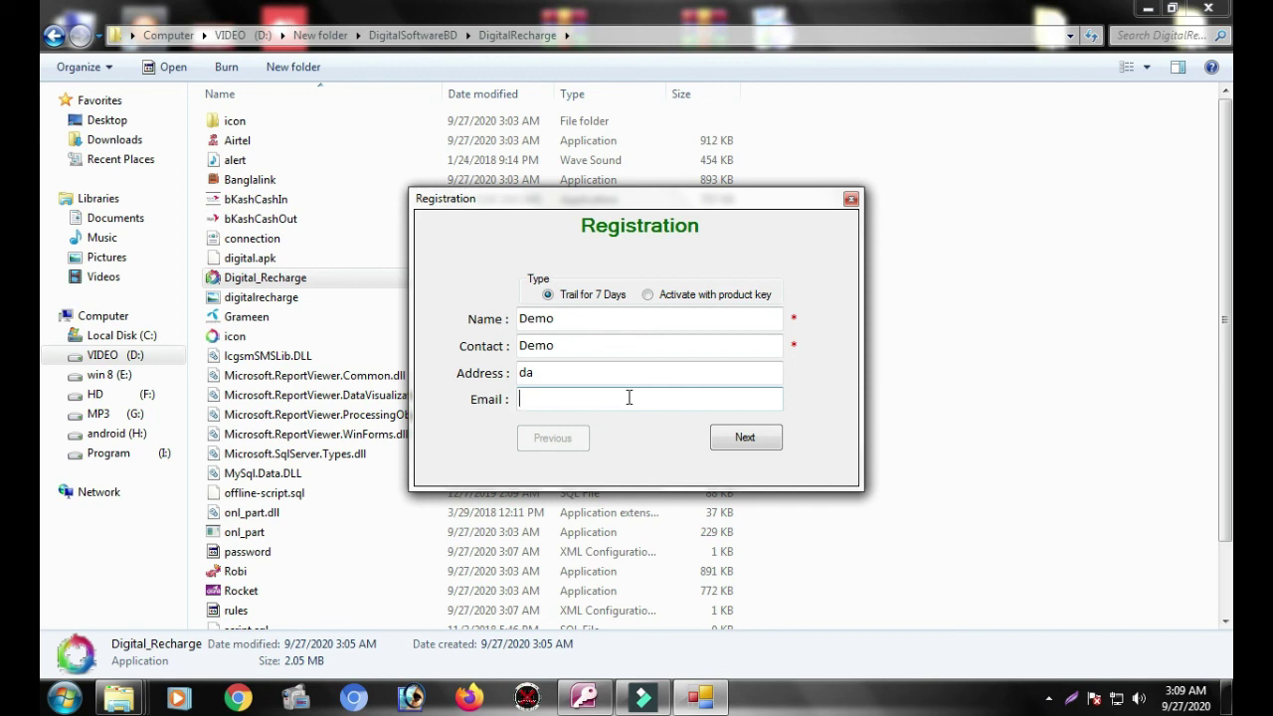
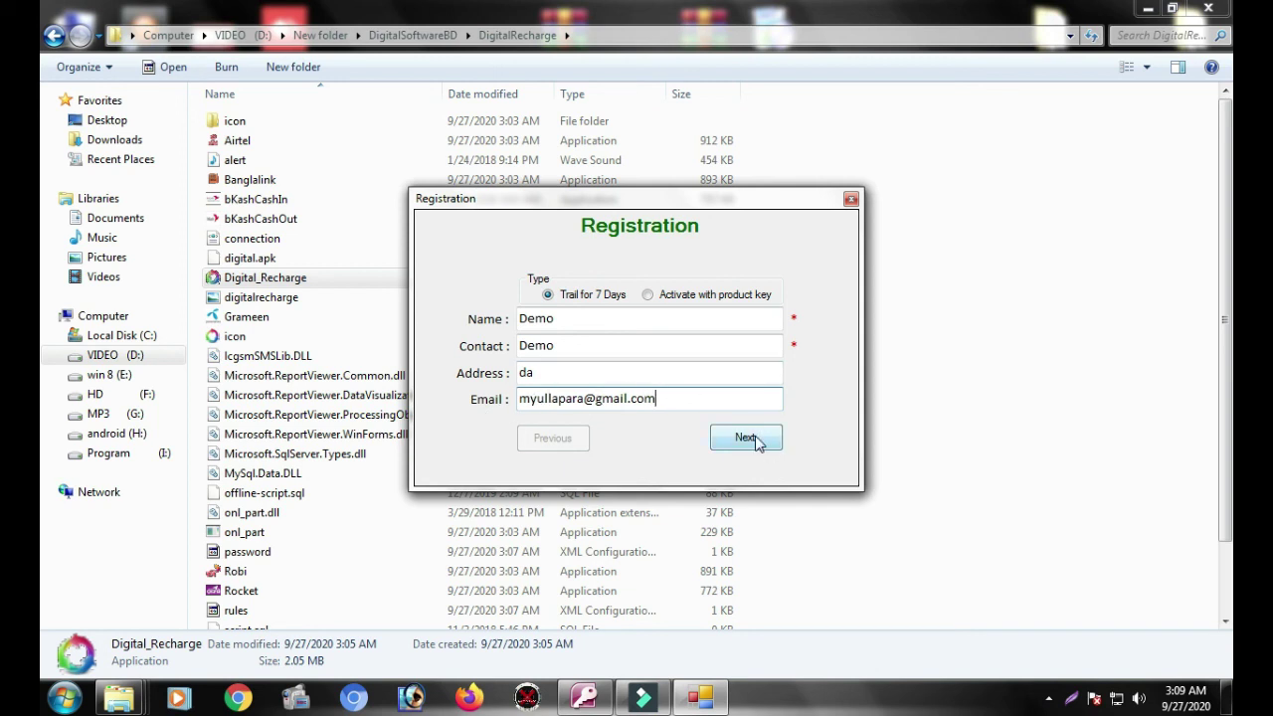
{"action": "left_click", "coordinate": [601, 374]}
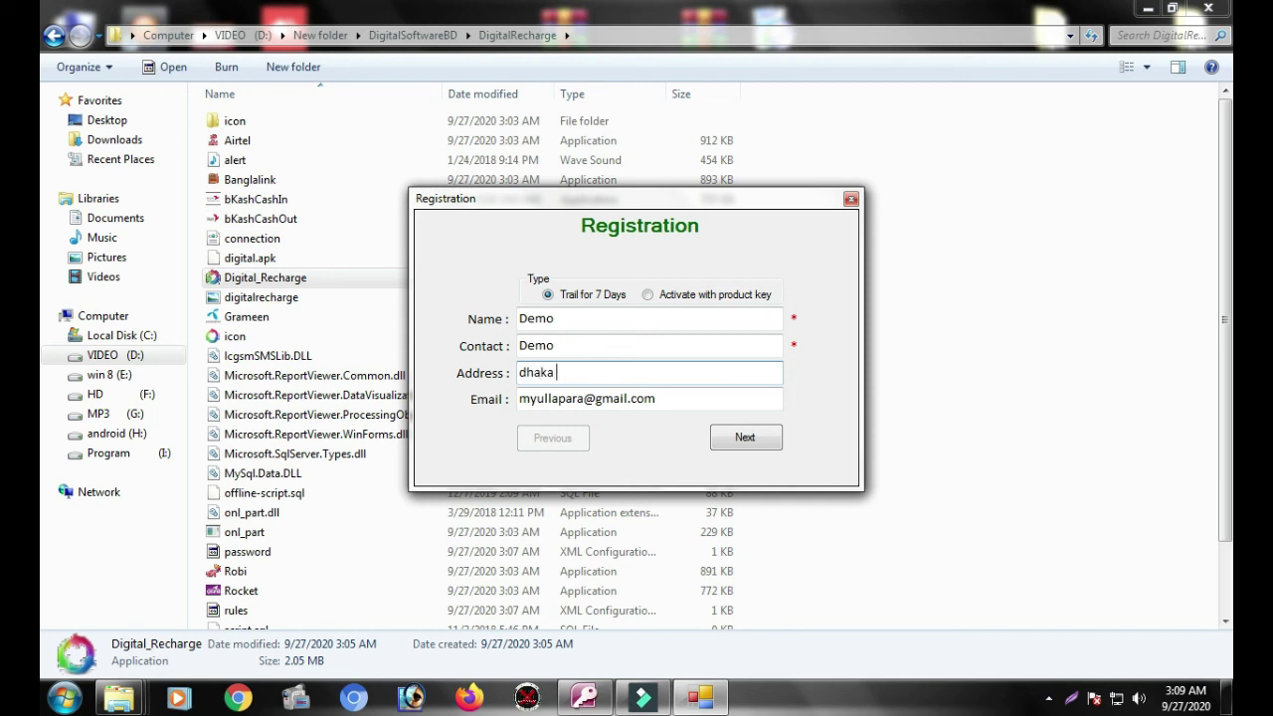
{"action": "type", "text": "dhaka"}
{"action": "left_click", "coordinate": [750, 441]}
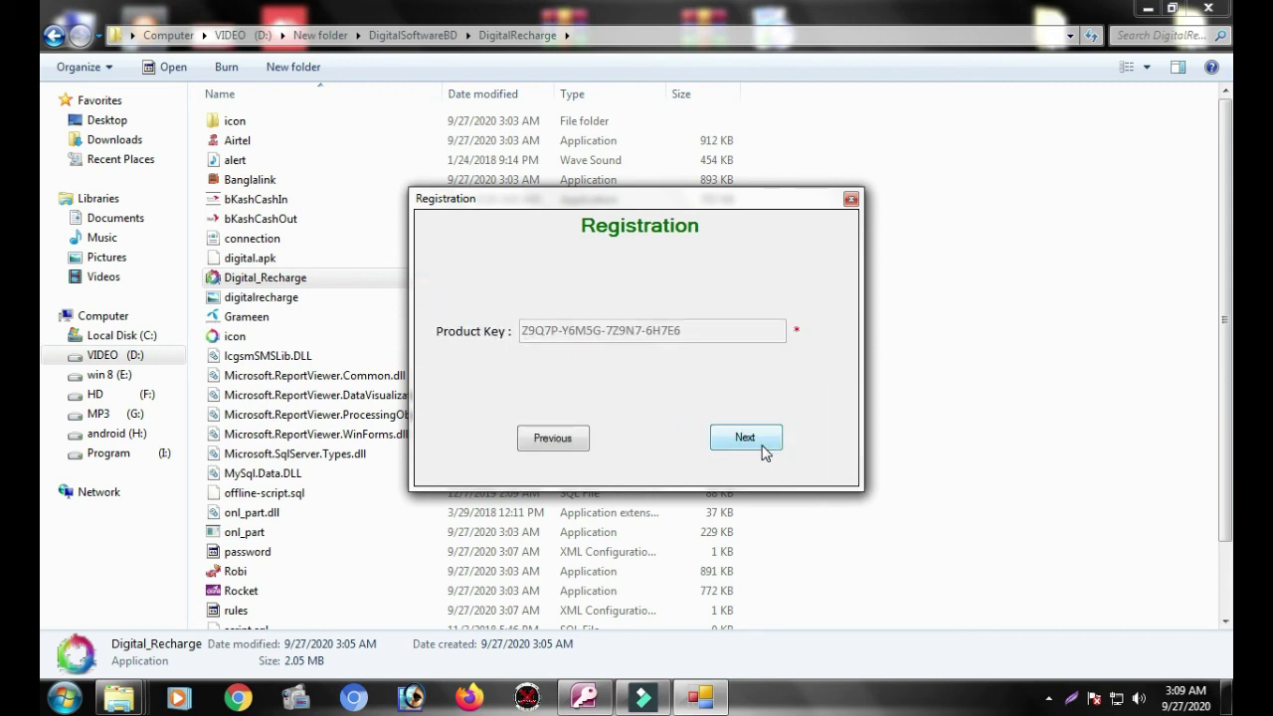
Step: Submit the product key, dismiss the 'Key is already used' error, and go back to the registration details
{"action": "left_click", "coordinate": [764, 450]}
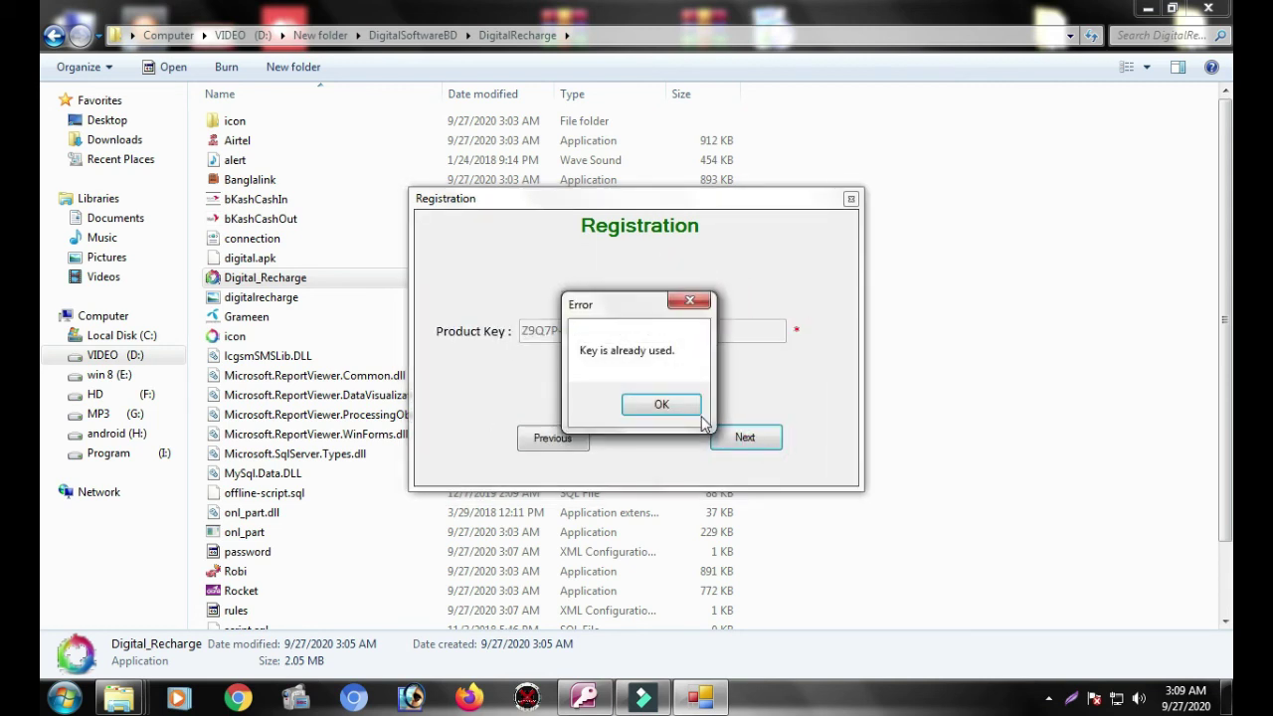
{"action": "left_click", "coordinate": [663, 406]}
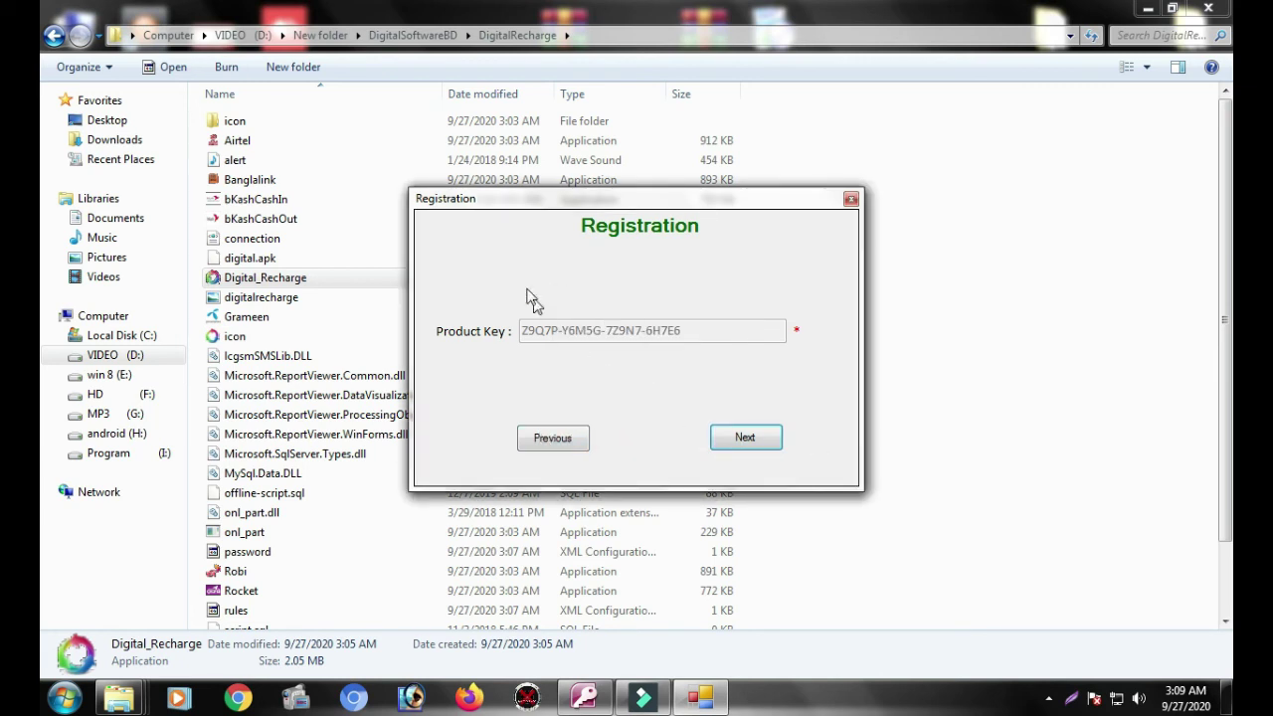
{"action": "left_click", "coordinate": [552, 439]}
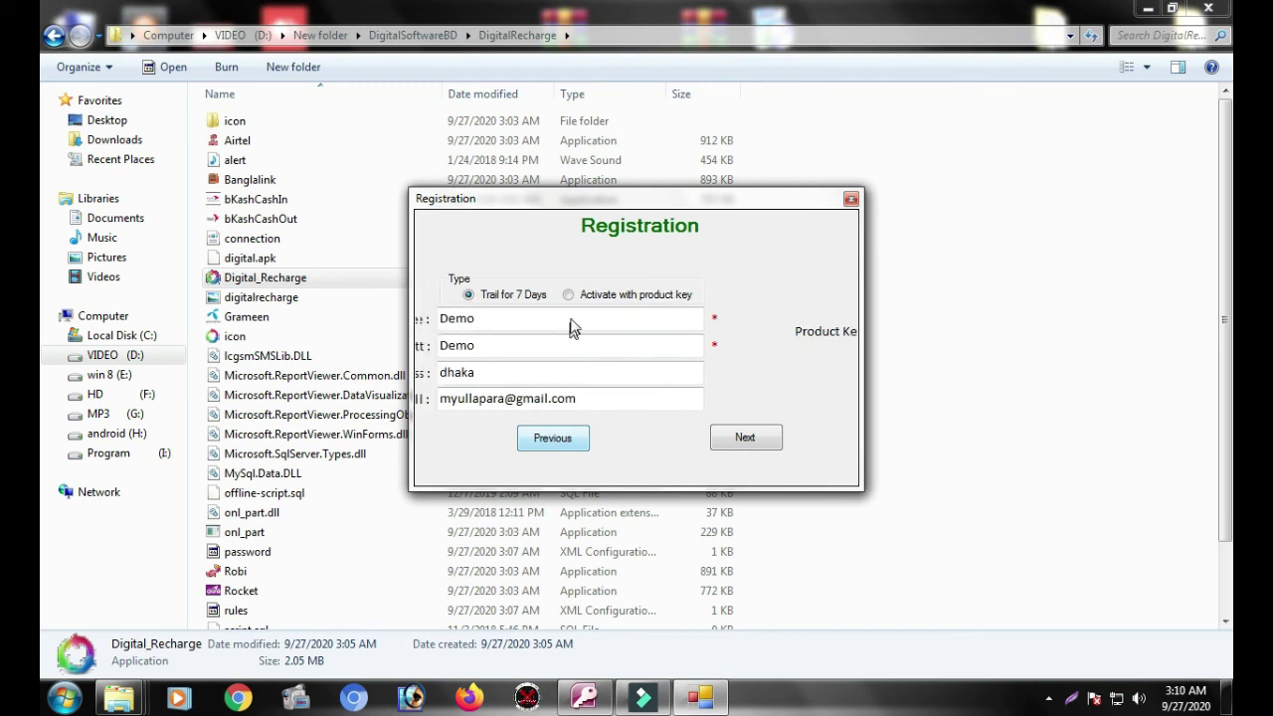
{"action": "left_click", "coordinate": [638, 296]}
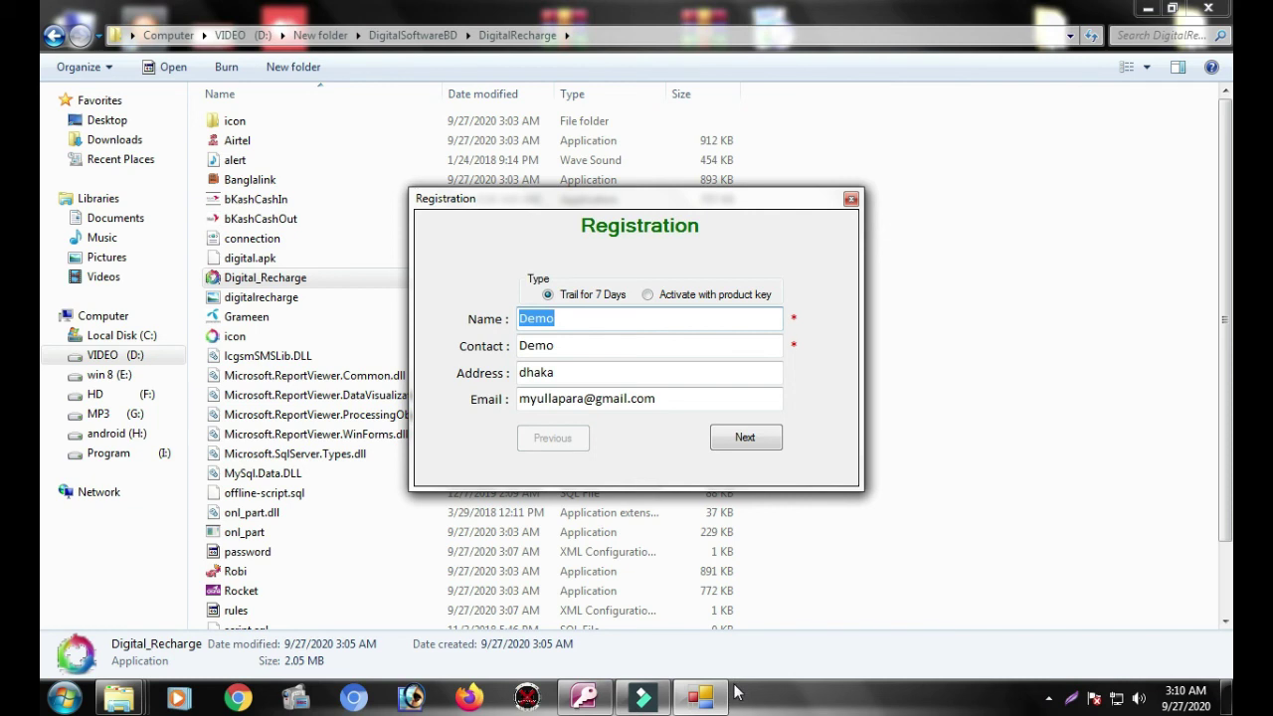
{"action": "left_click", "coordinate": [883, 710]}
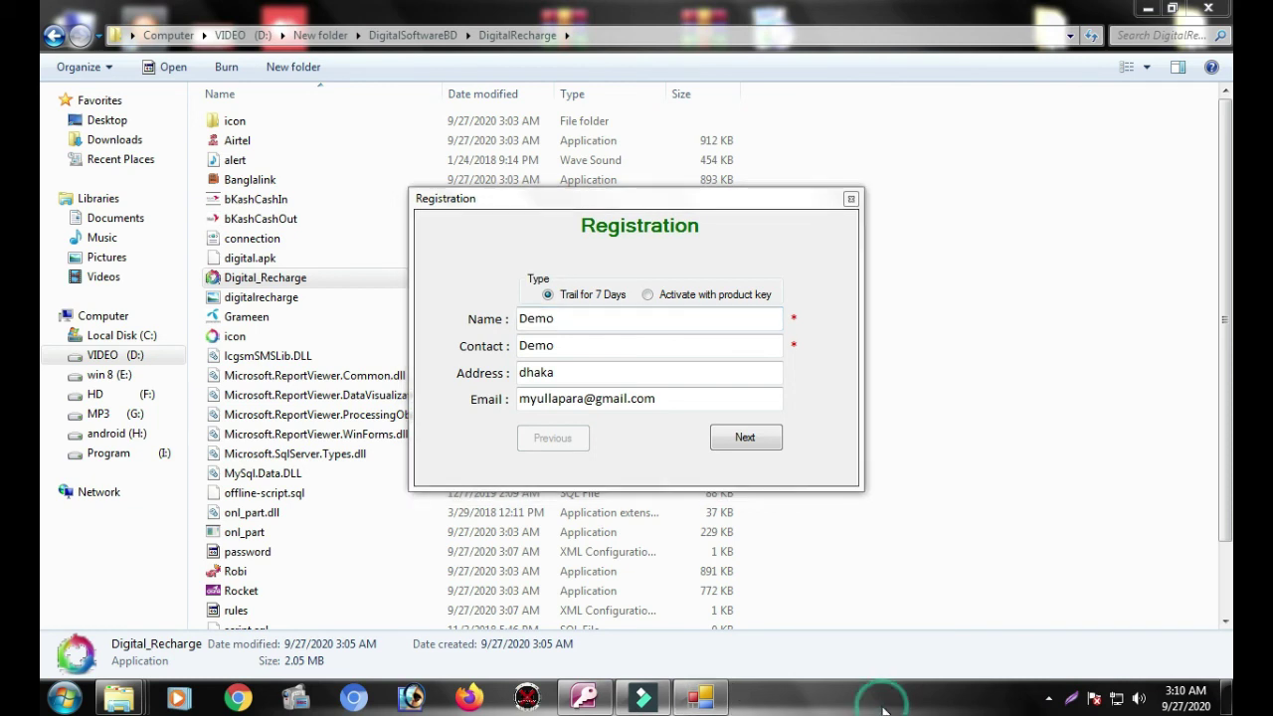